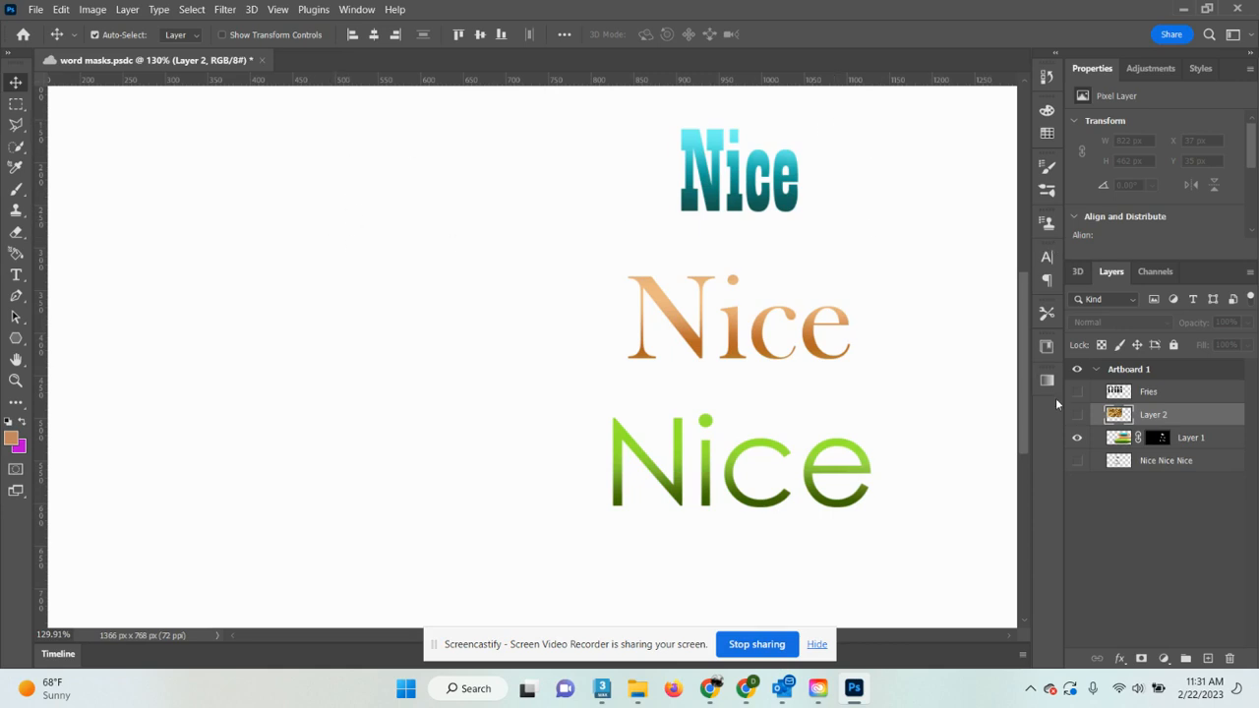
Show the fries photo on Layer 2 and hide the masked Layer 1.
left_click(1077, 415)
left_click(1077, 438)
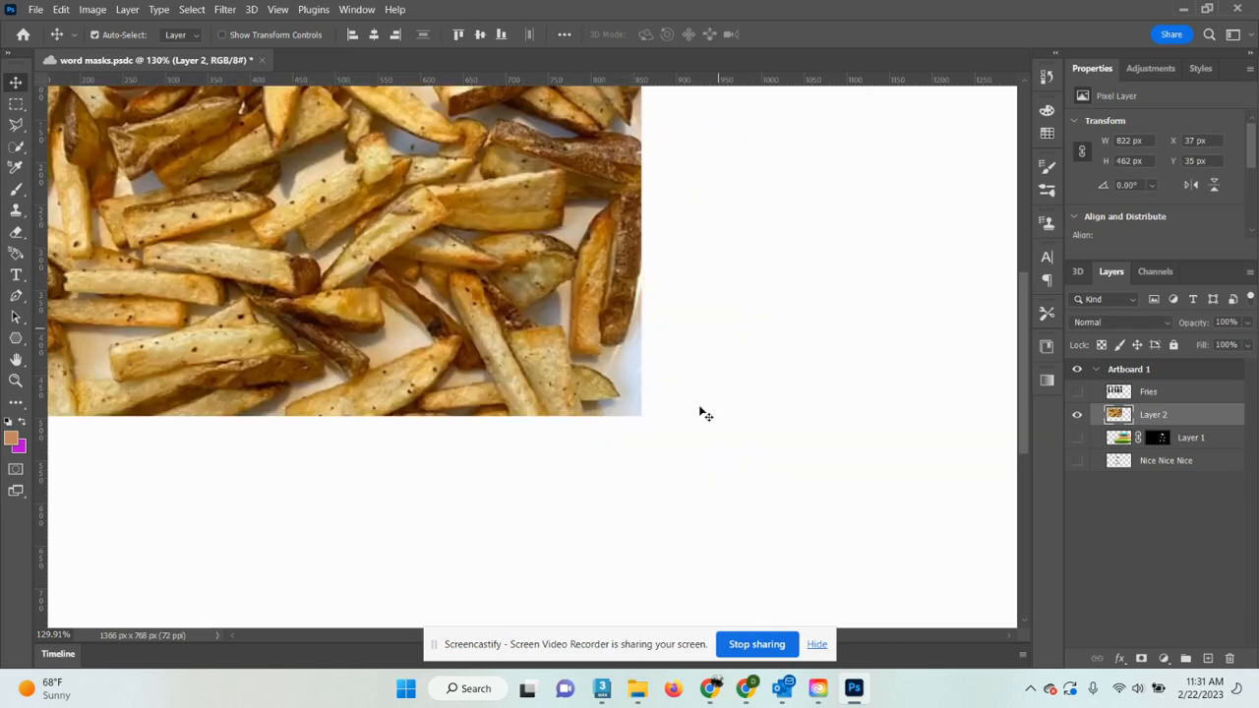
left_click_drag(402, 234, 525, 281)
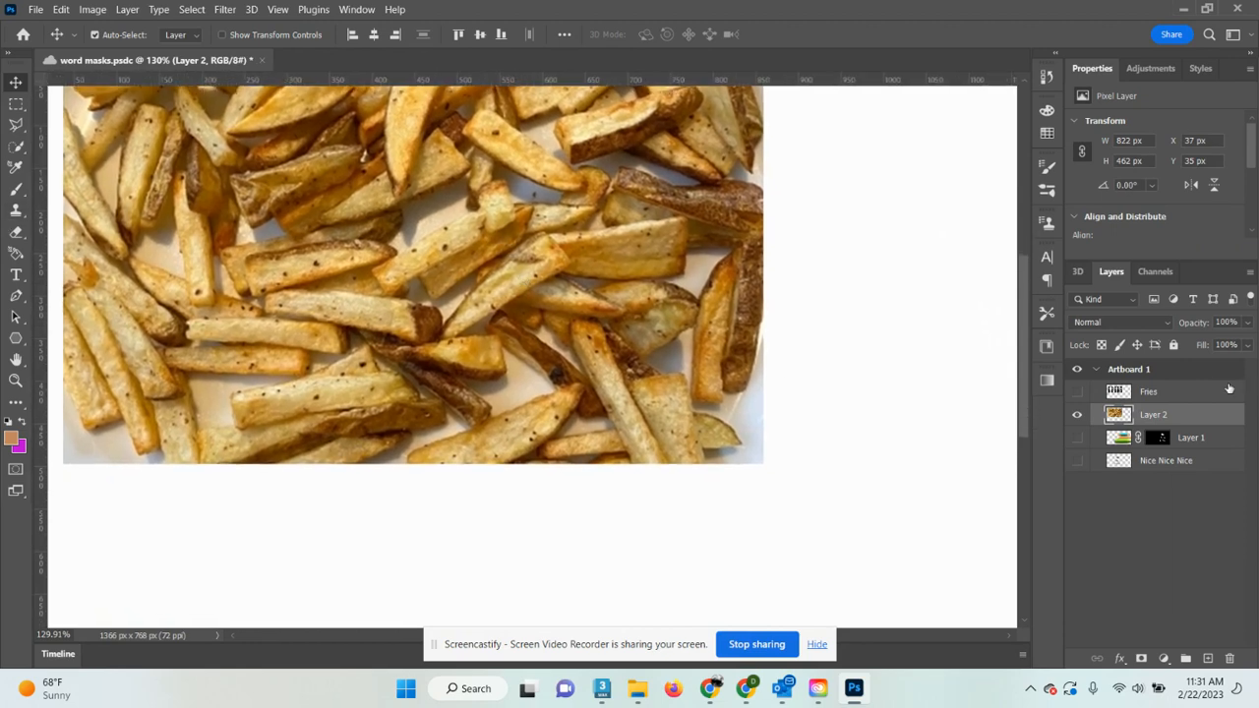
left_click(37, 12)
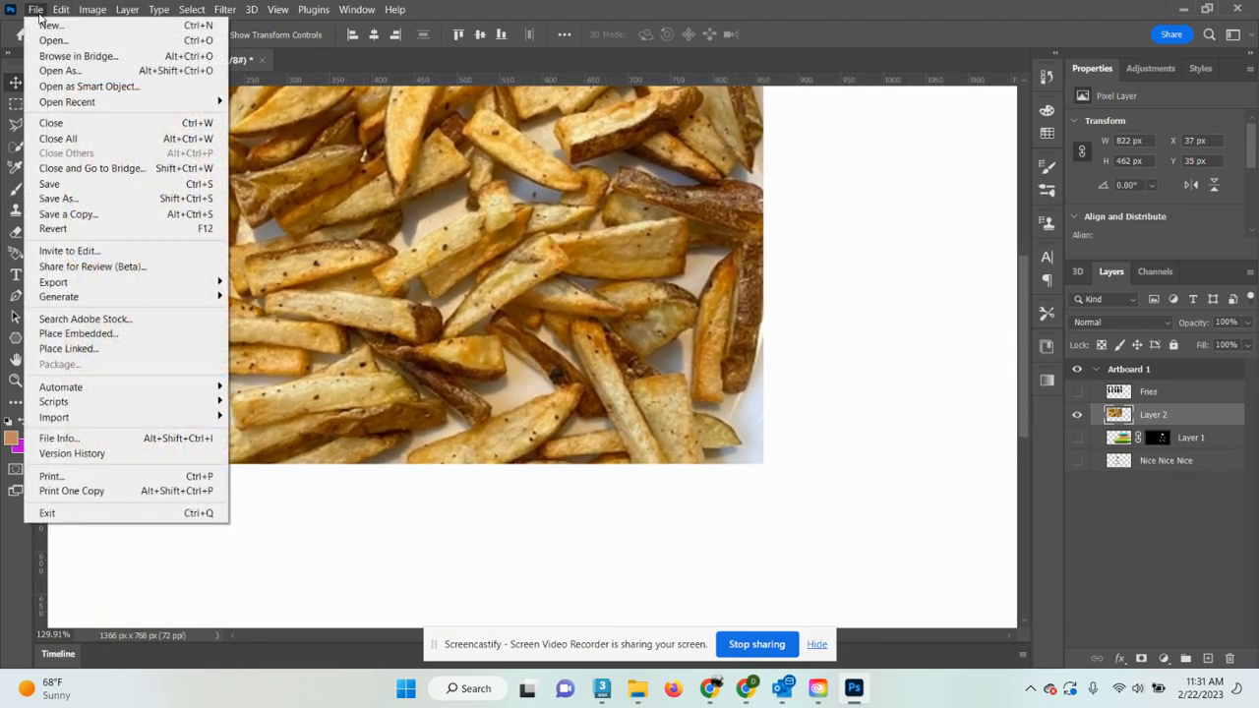
left_click(79, 334)
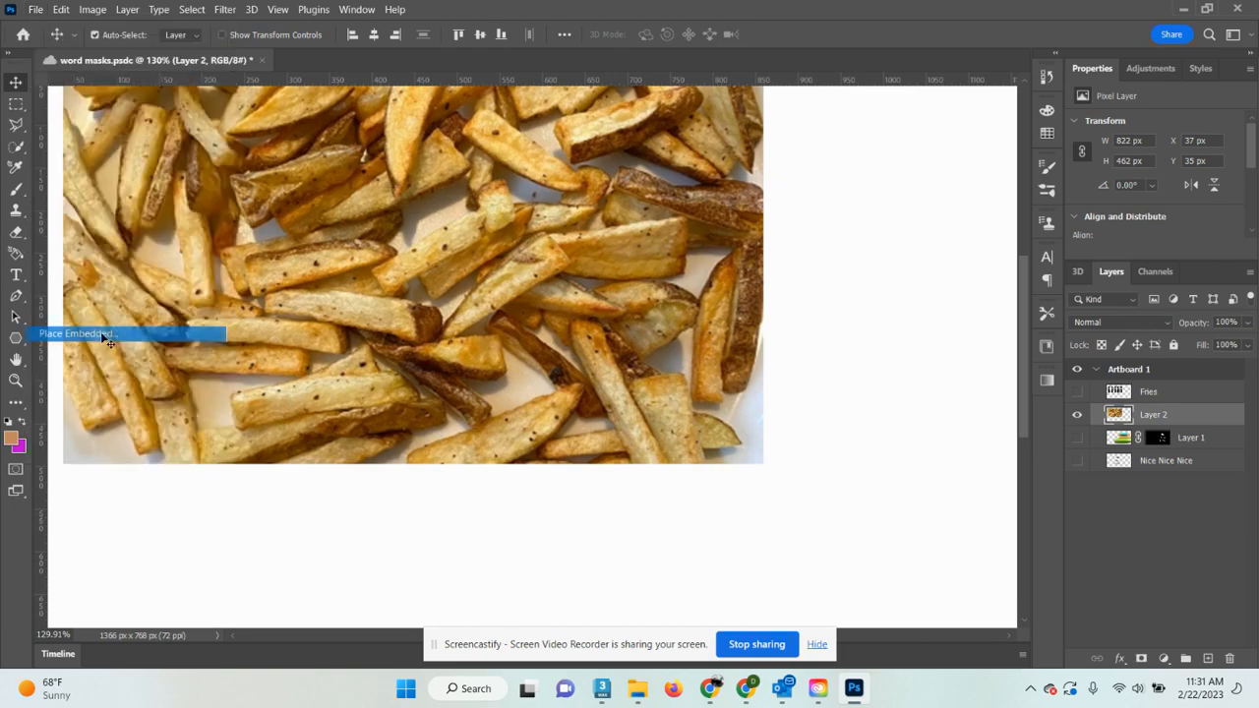
left_click(340, 525)
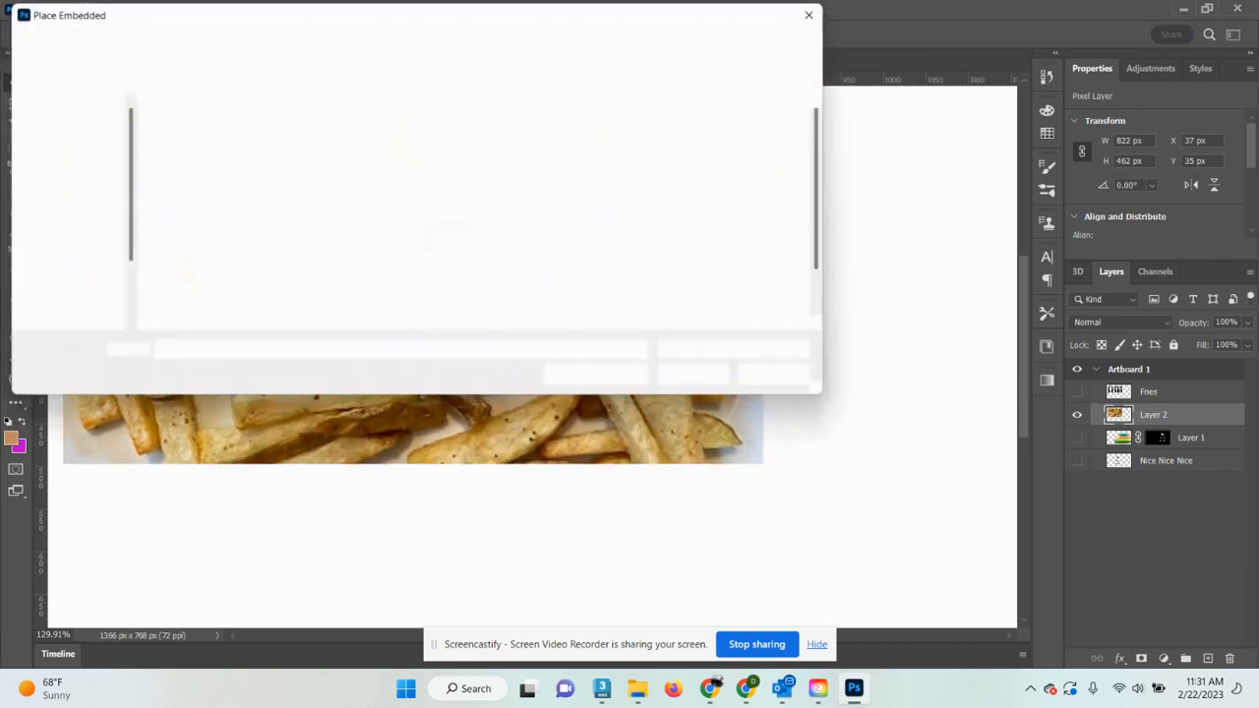
left_click(780, 377)
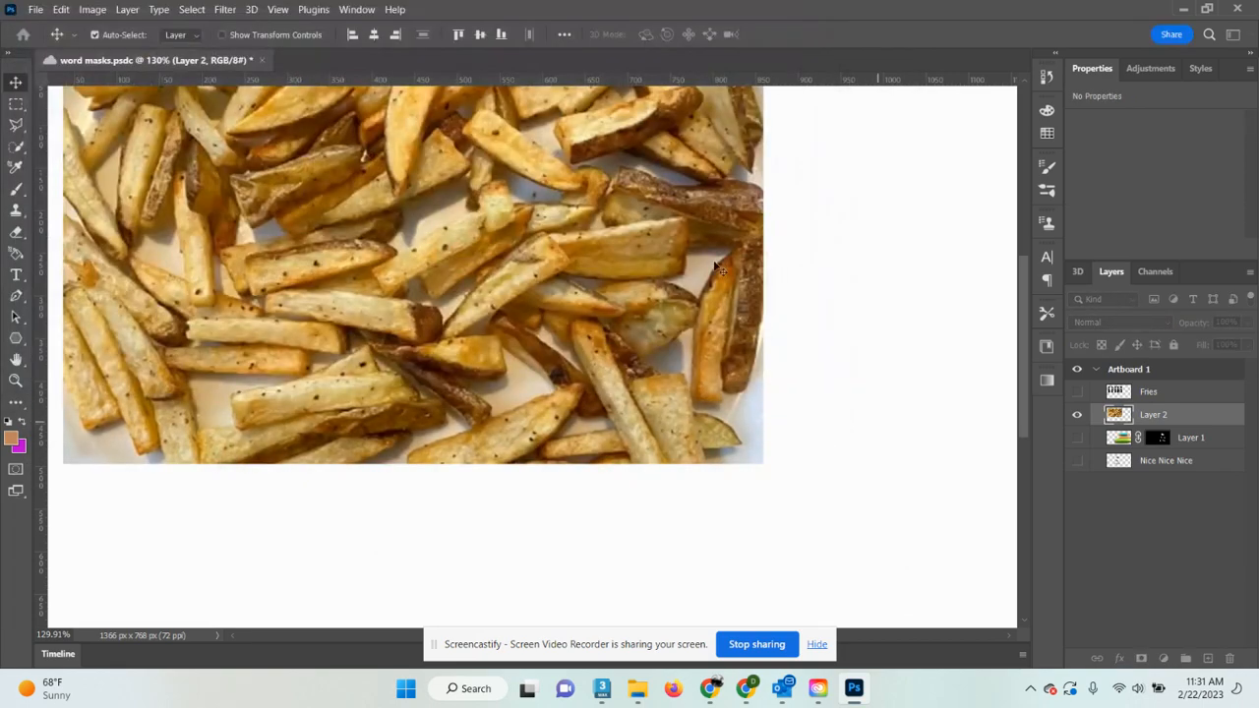
Draw a paragraph text box below the fries photo and set its font to Amboy Black at 72 pt.
left_click(17, 276)
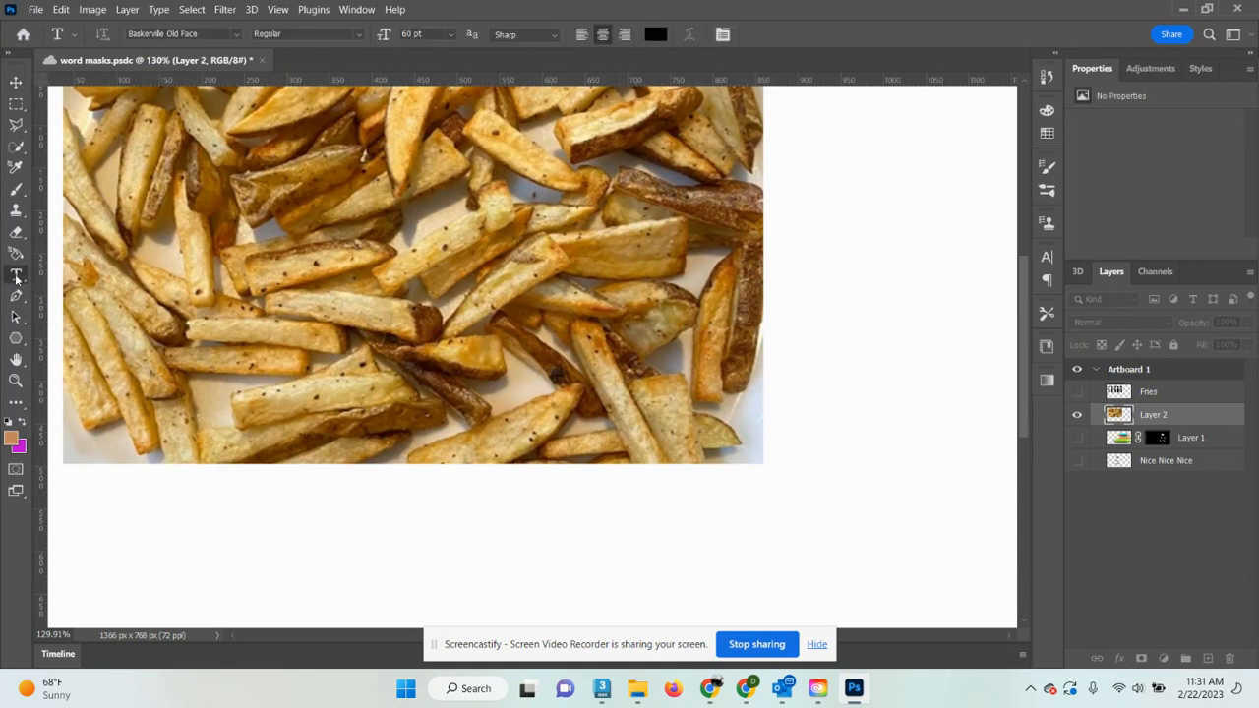
left_click_drag(341, 487, 852, 600)
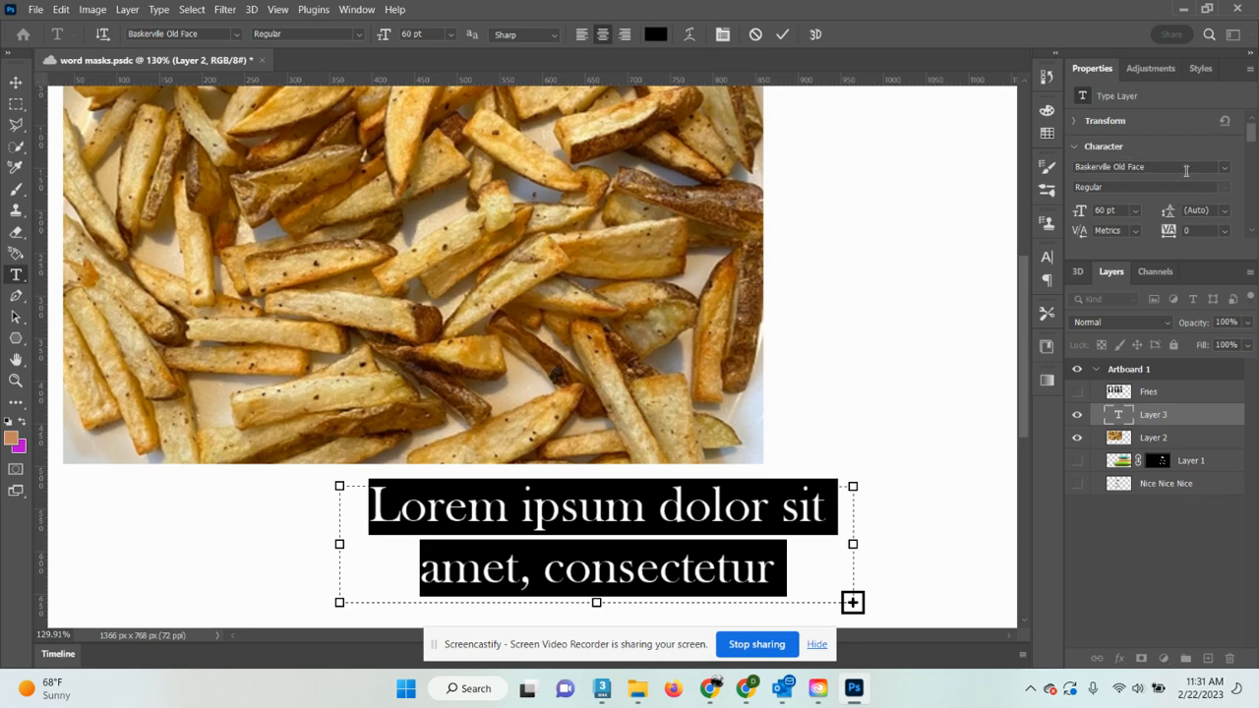
left_click(1225, 169)
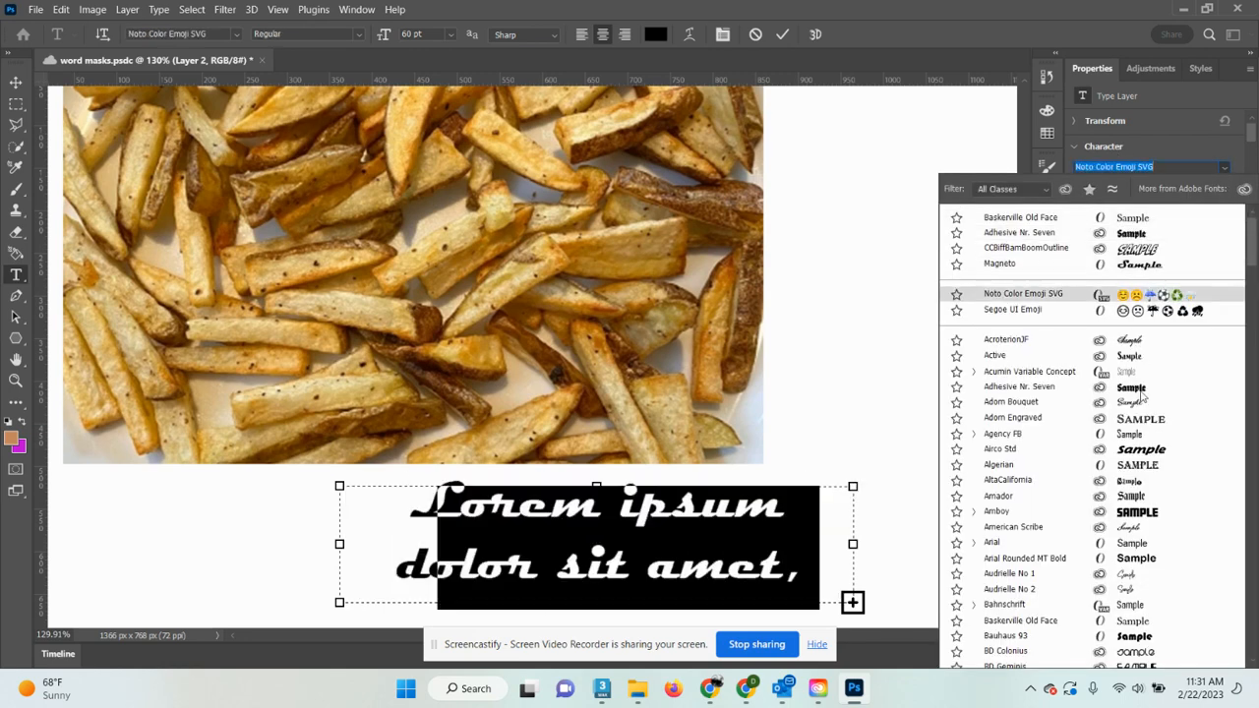
left_click(1136, 511)
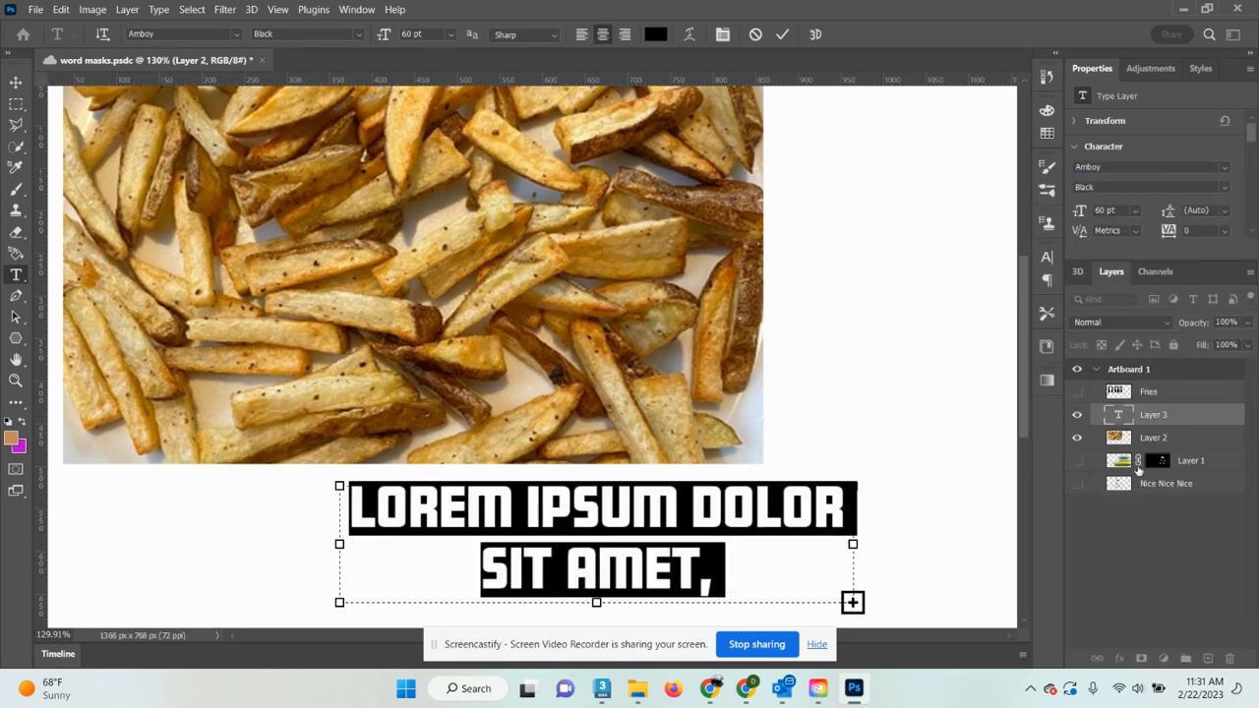
left_click(1136, 212)
left_click(1126, 423)
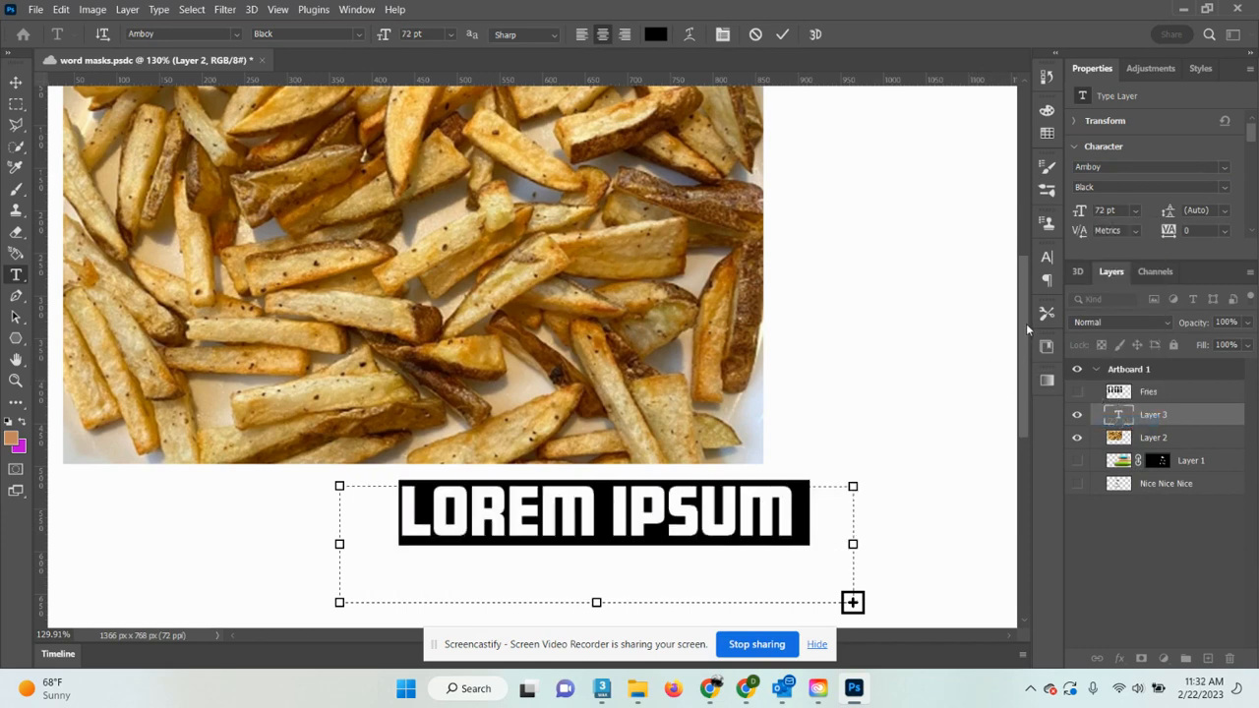
Replace the placeholder text with "FRIES!" and make its text box slightly narrower.
type("F")
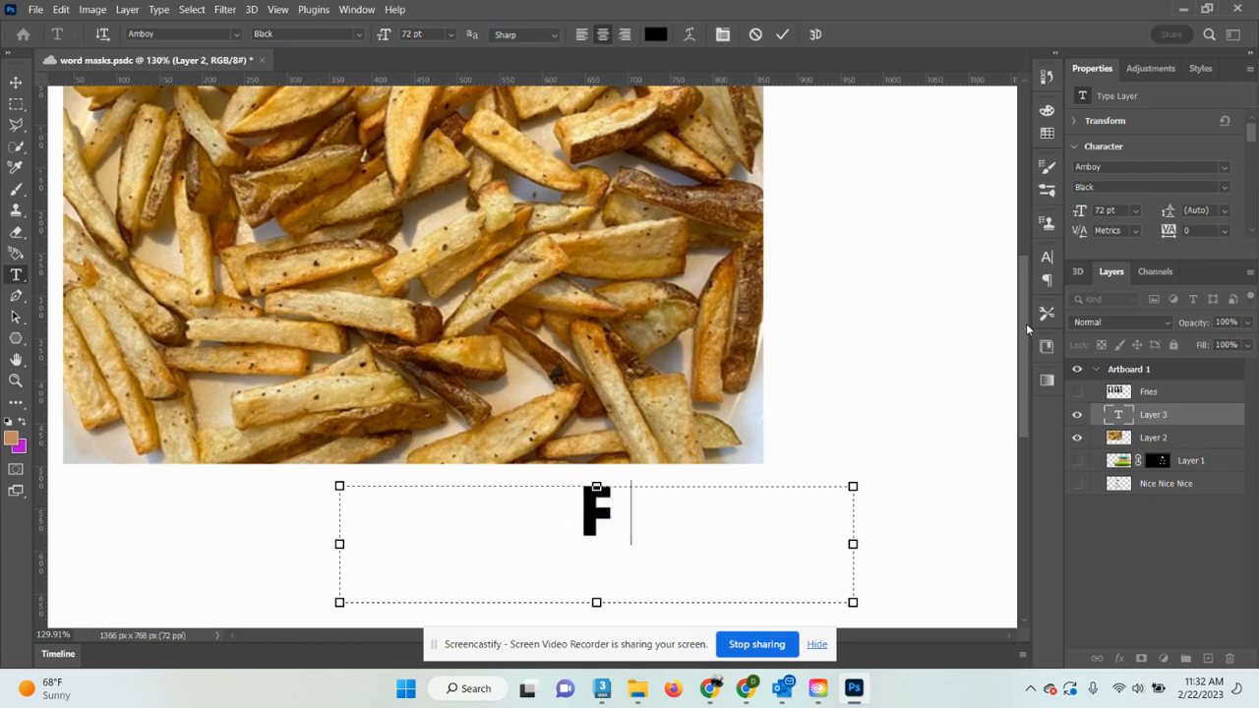
type("RIES!")
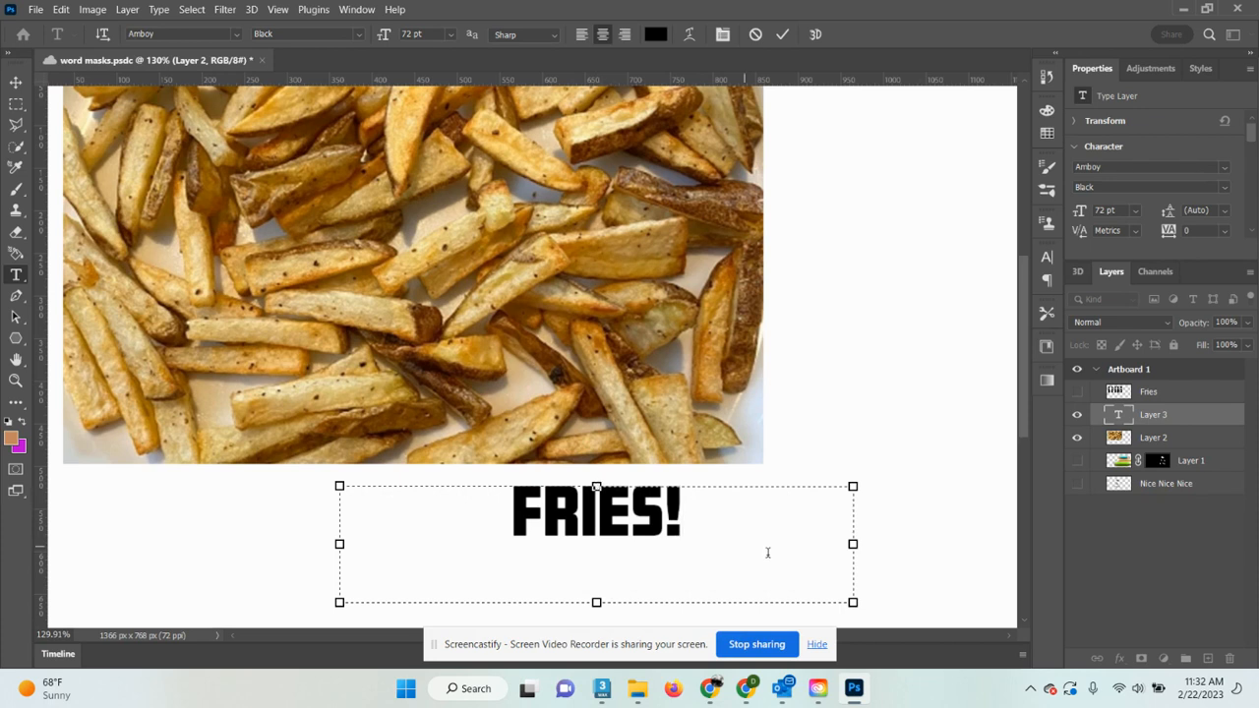
left_click_drag(852, 602, 685, 524)
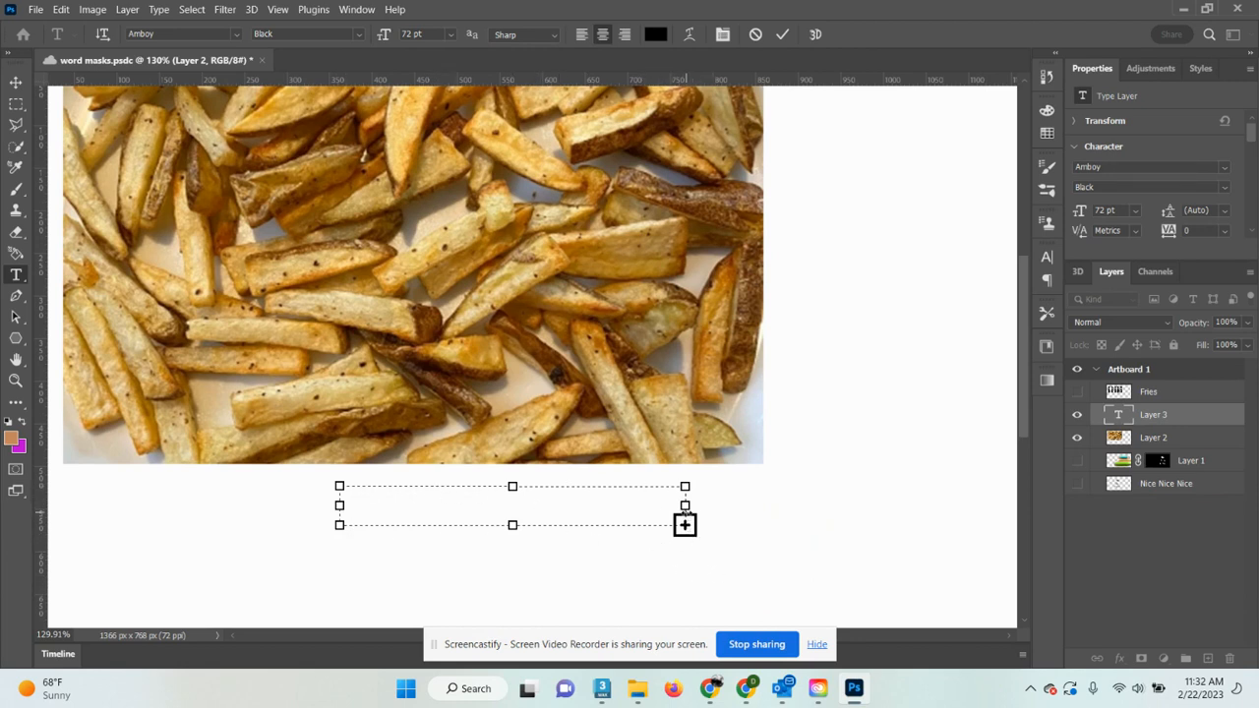
left_click_drag(684, 524, 803, 524)
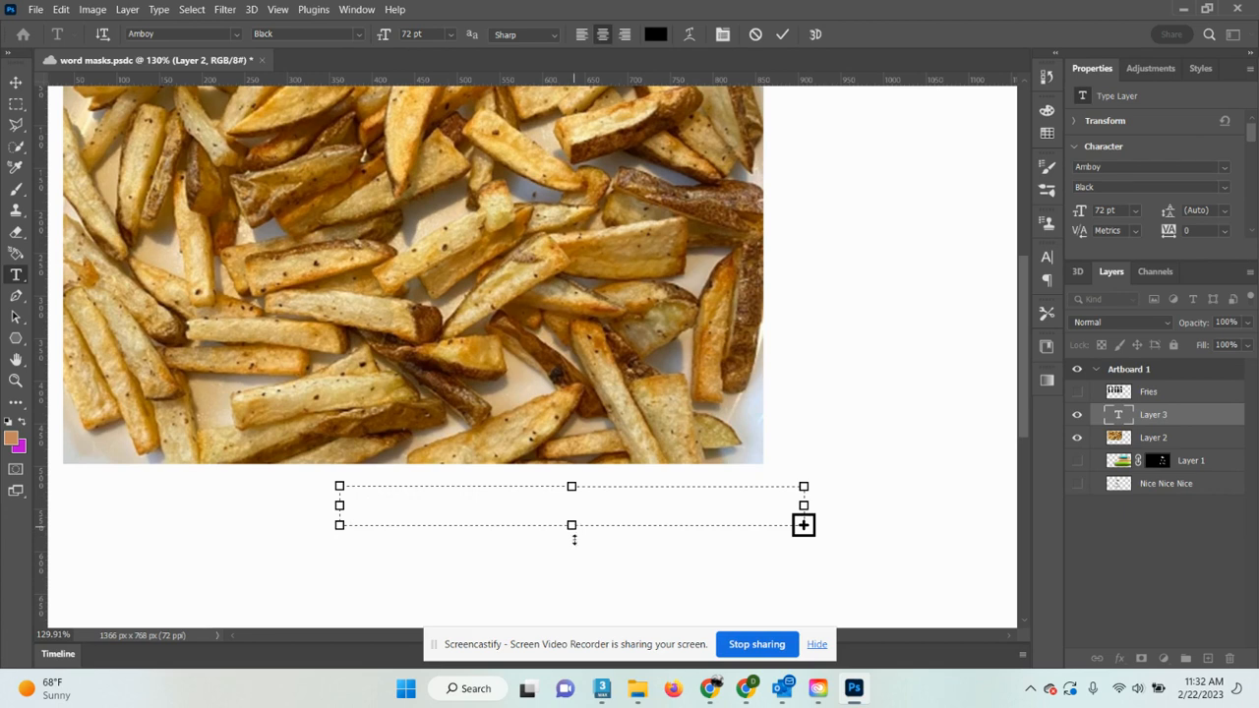
left_click_drag(572, 524, 571, 607)
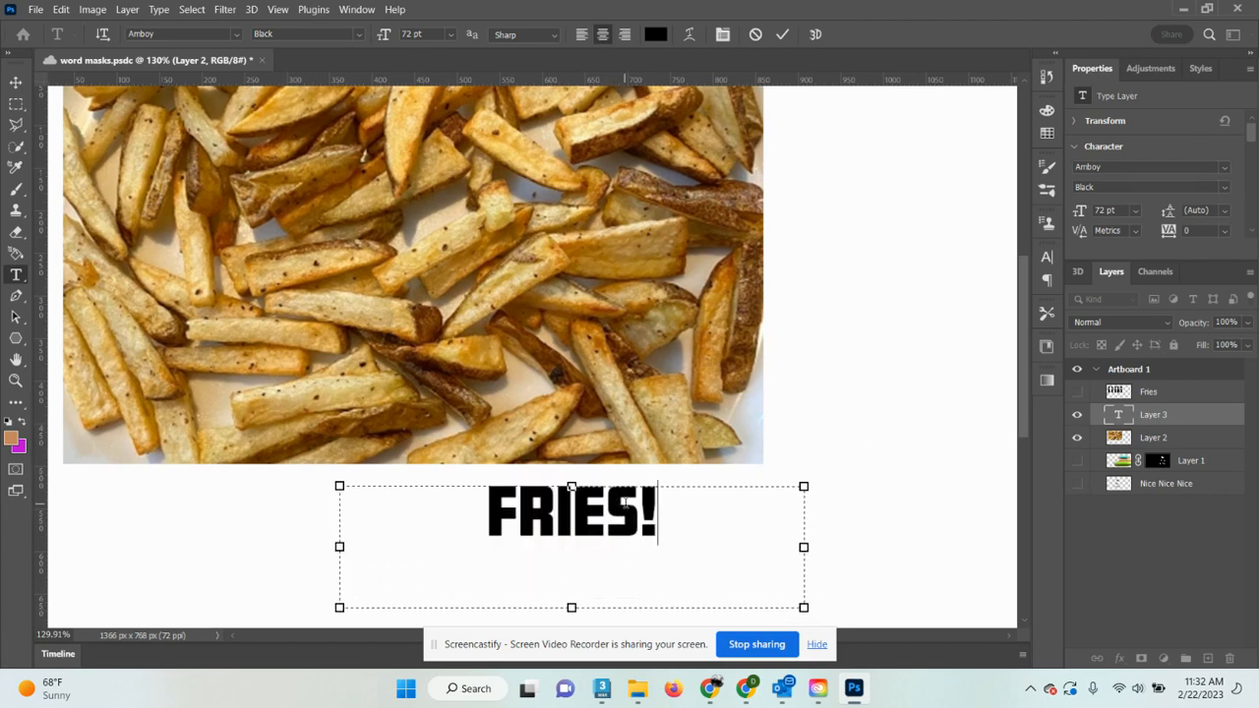
Copy "FRIES!" onto a second line and extend the text box upward so both lines fit.
left_click_drag(658, 517, 457, 495)
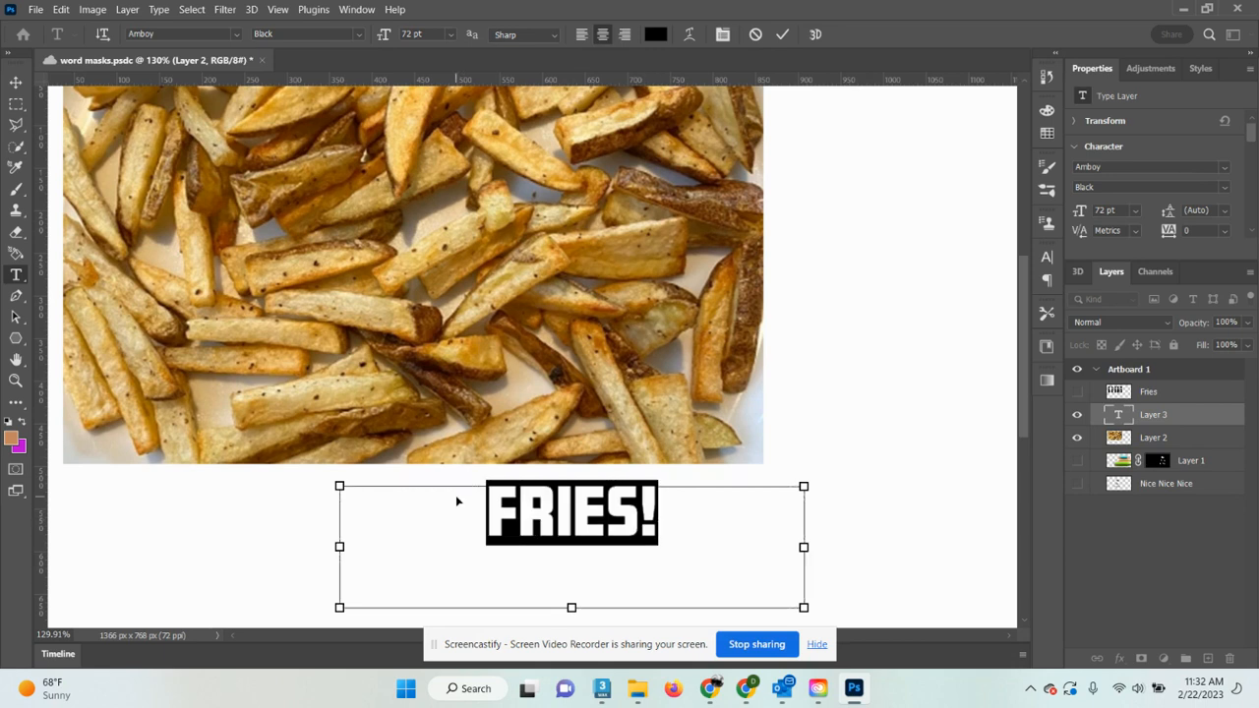
left_click(687, 517)
key("Return")
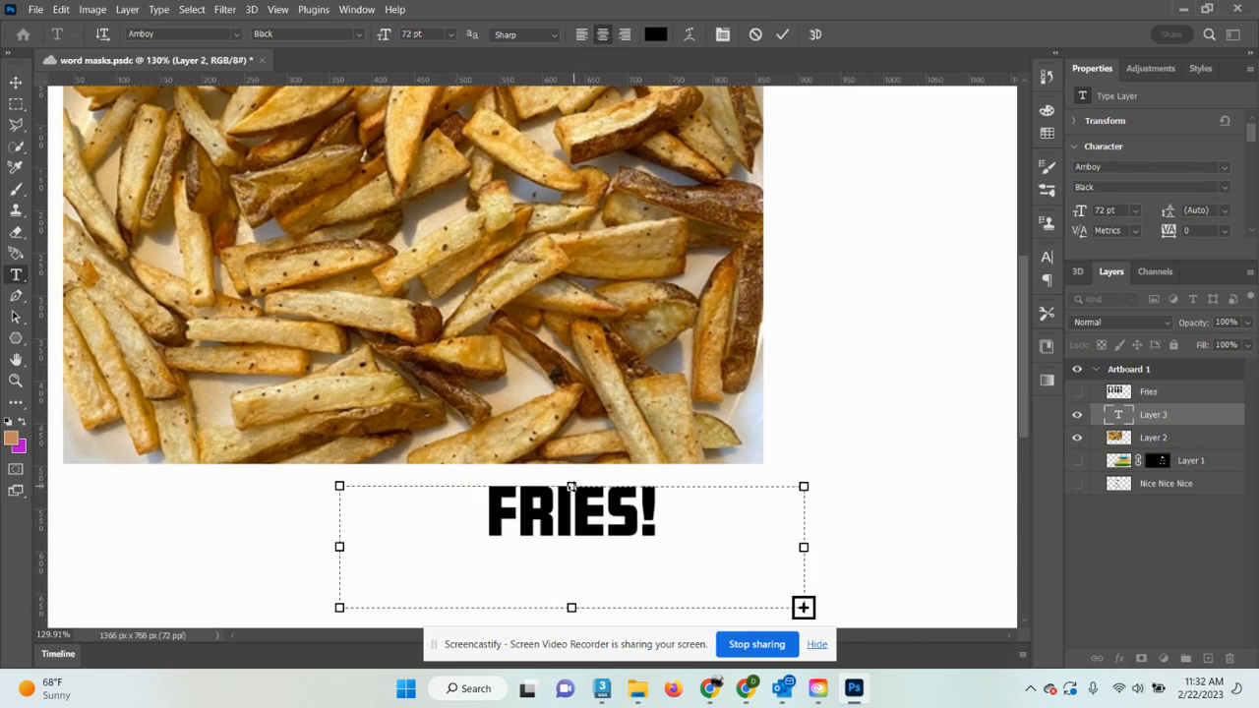
left_click_drag(571, 486, 572, 445)
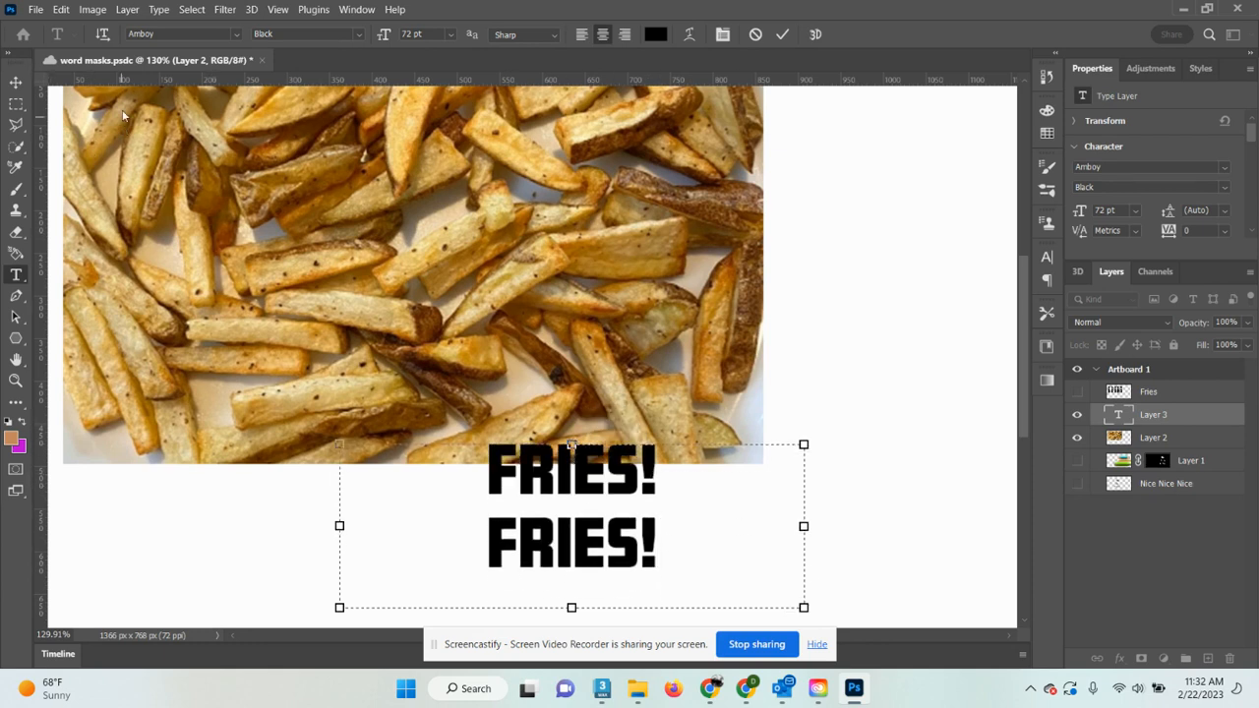
Move the two-line FRIES! text onto the upper middle of the fries photo.
left_click(16, 82)
scroll(445, 218, "down", 1)
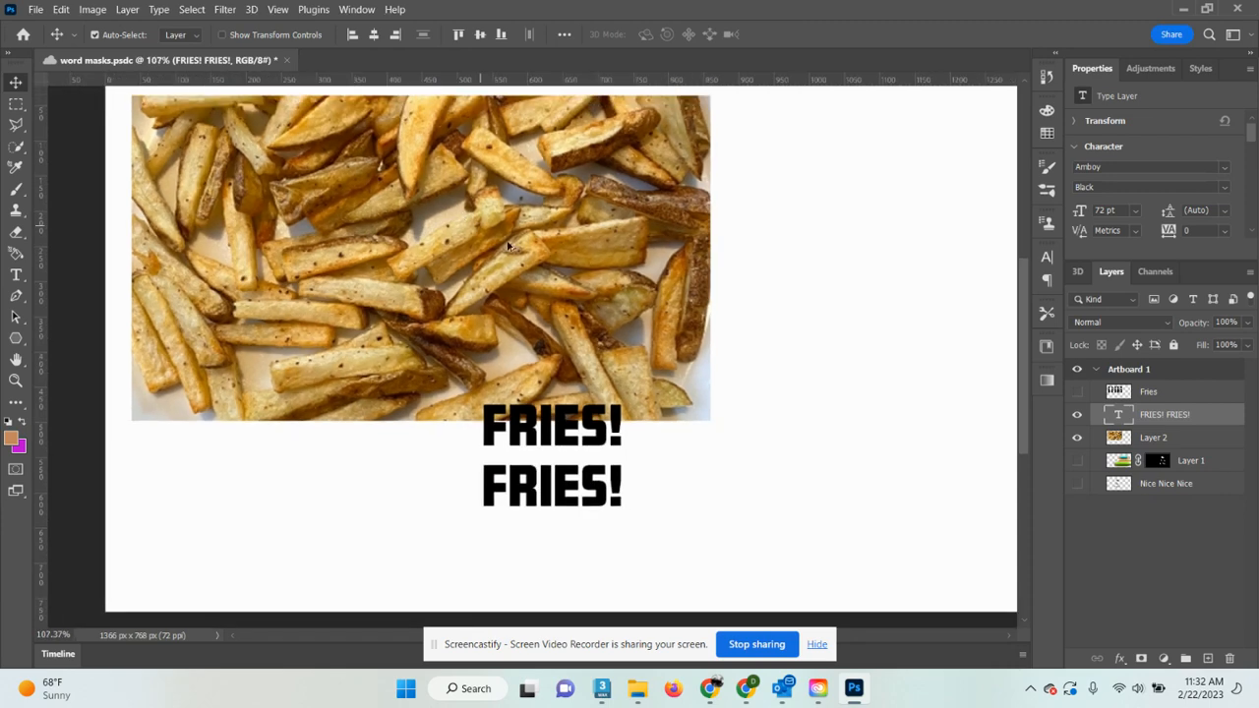
left_click_drag(549, 435, 390, 222)
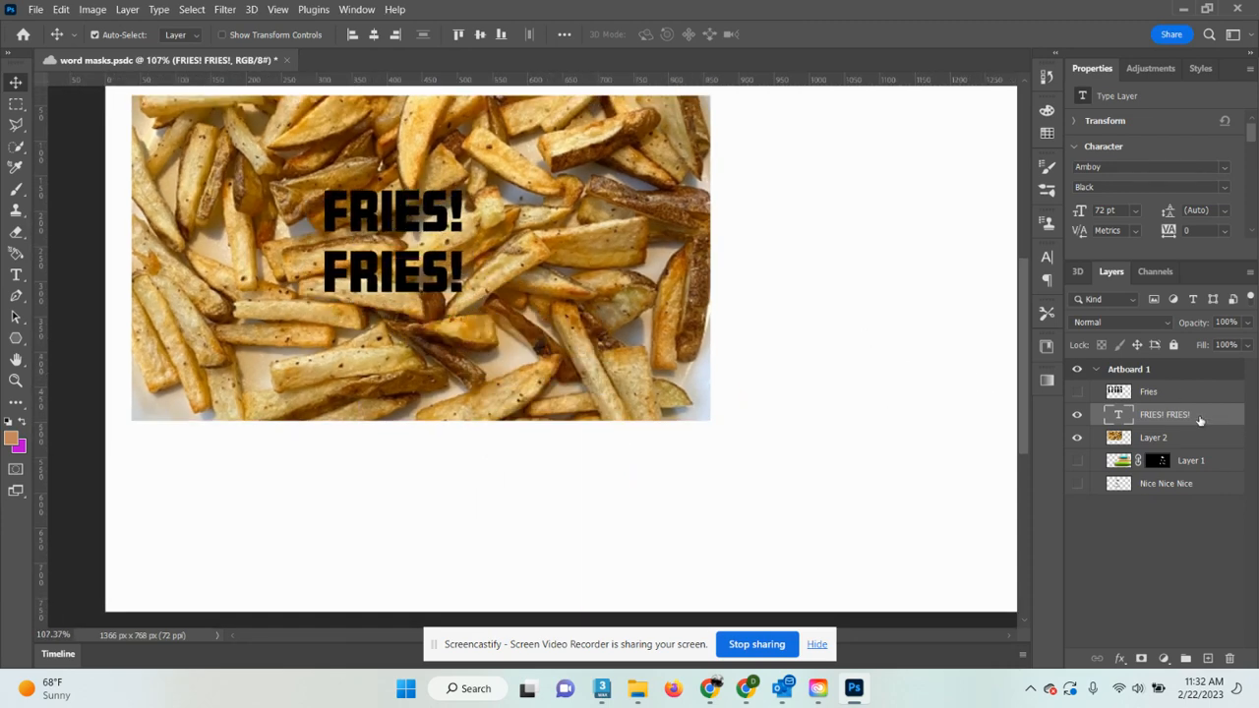
Select the FRIES! lettering with Select Subject and set the Quick Selection tool to add to the selection.
left_click(193, 12)
left_click(211, 194)
scroll(398, 197, "up", 2)
scroll(385, 216, "up", 1)
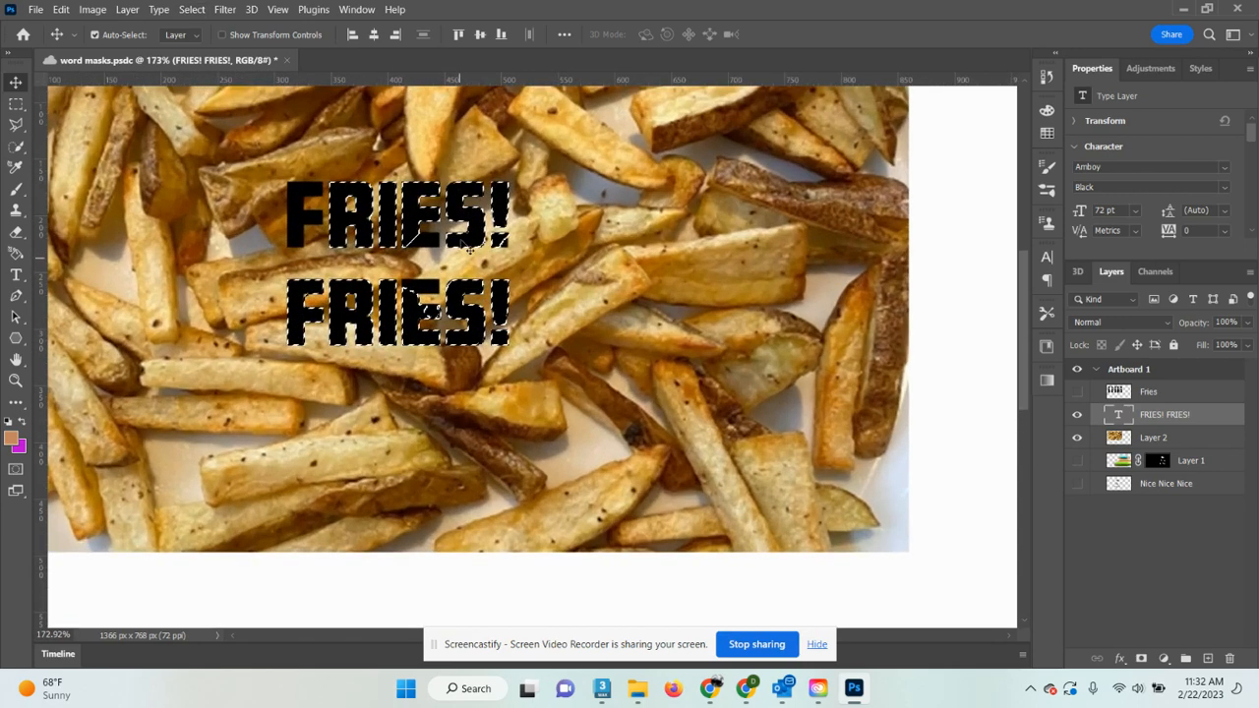
left_click(16, 147)
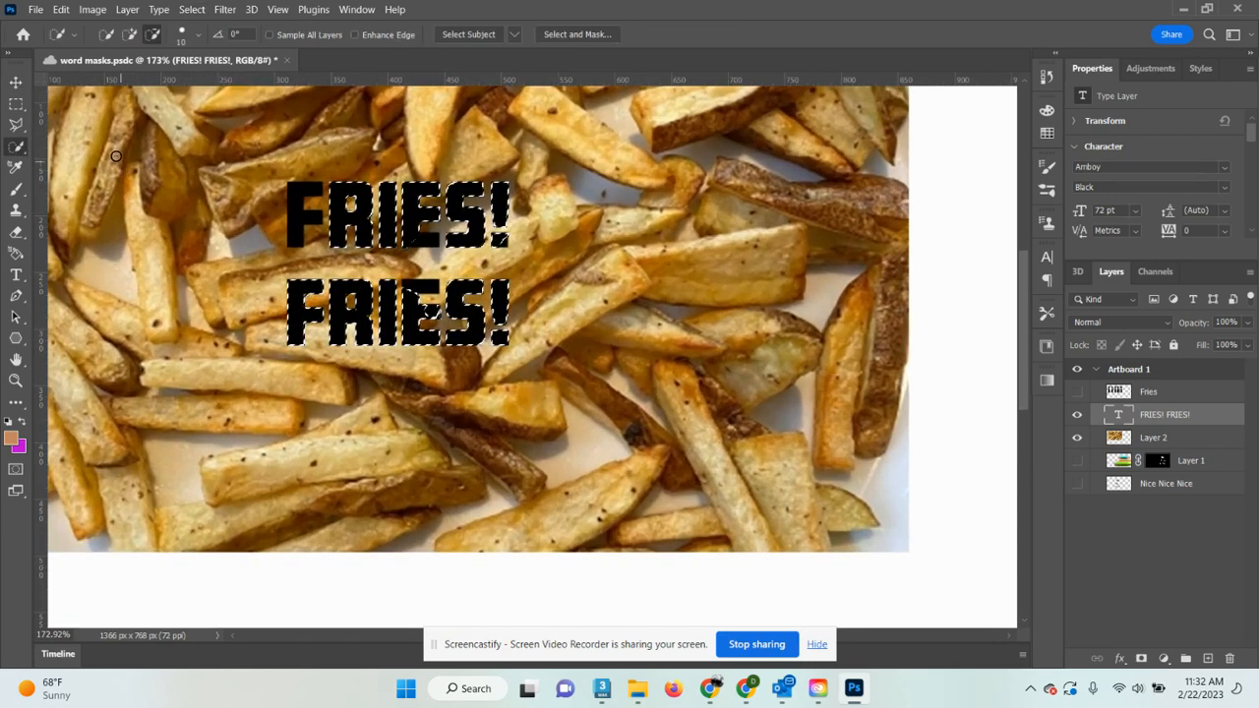
left_click(129, 35)
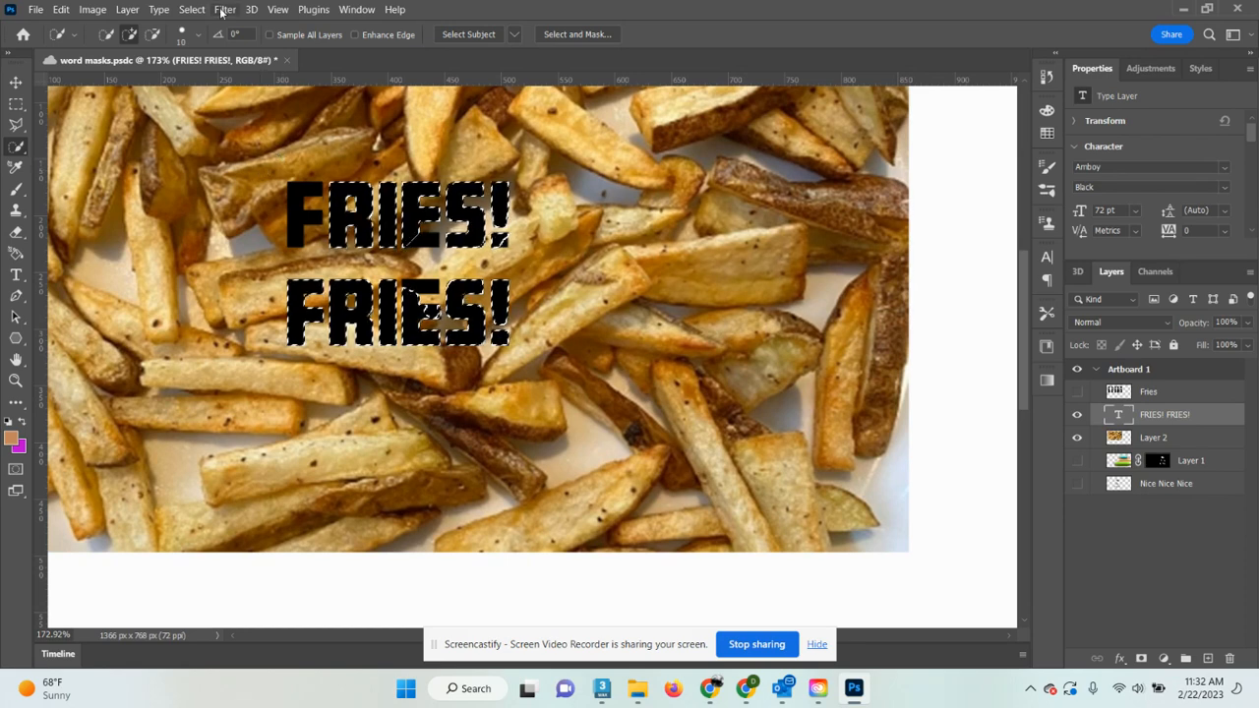
key("ctrl+d")
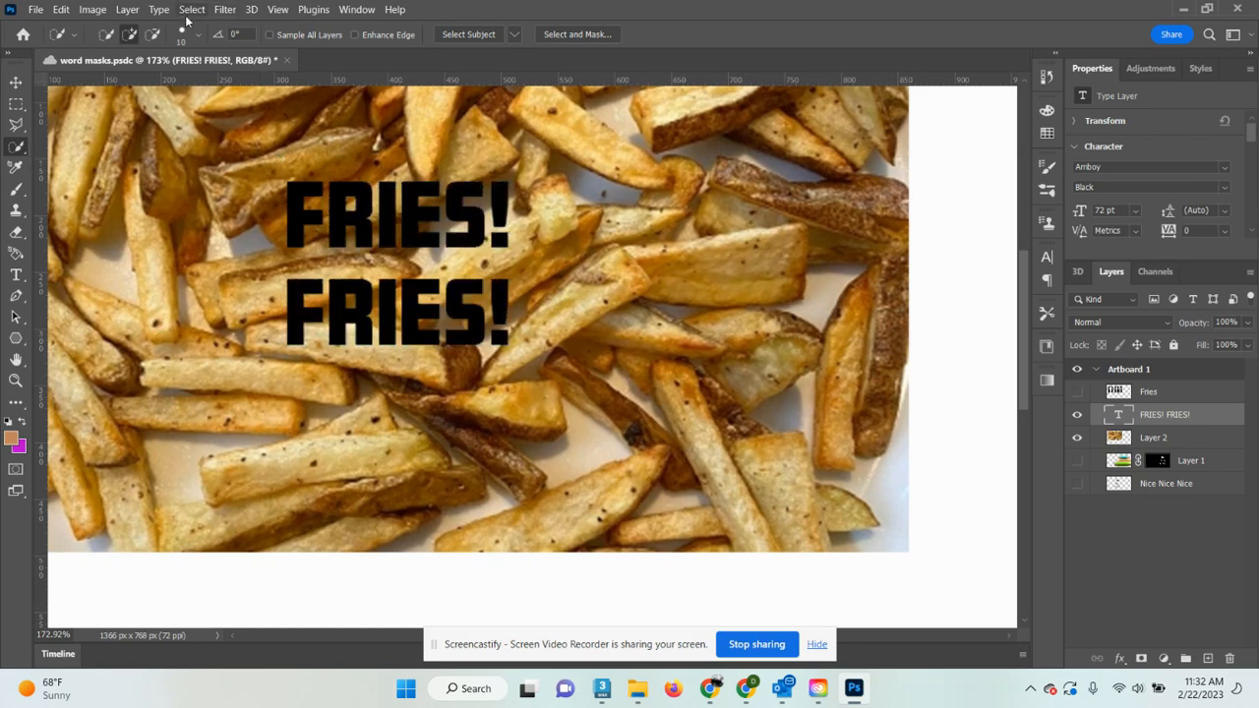
left_click(193, 11)
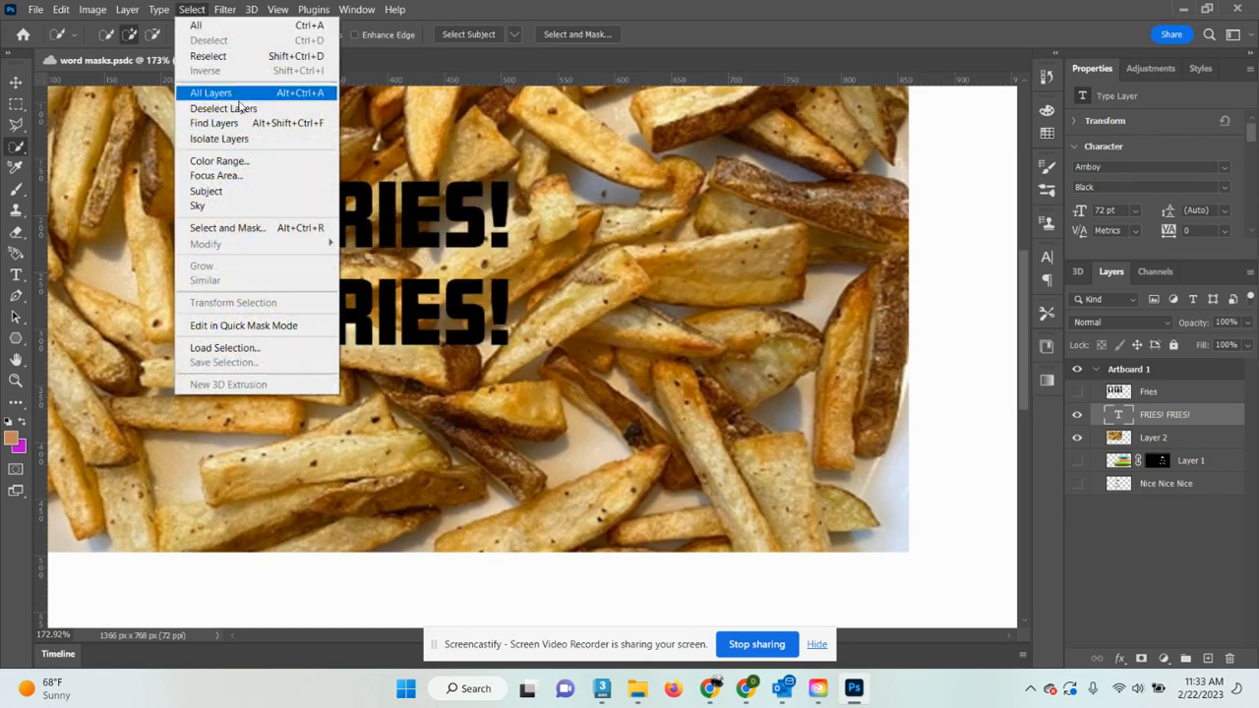
left_click(242, 192)
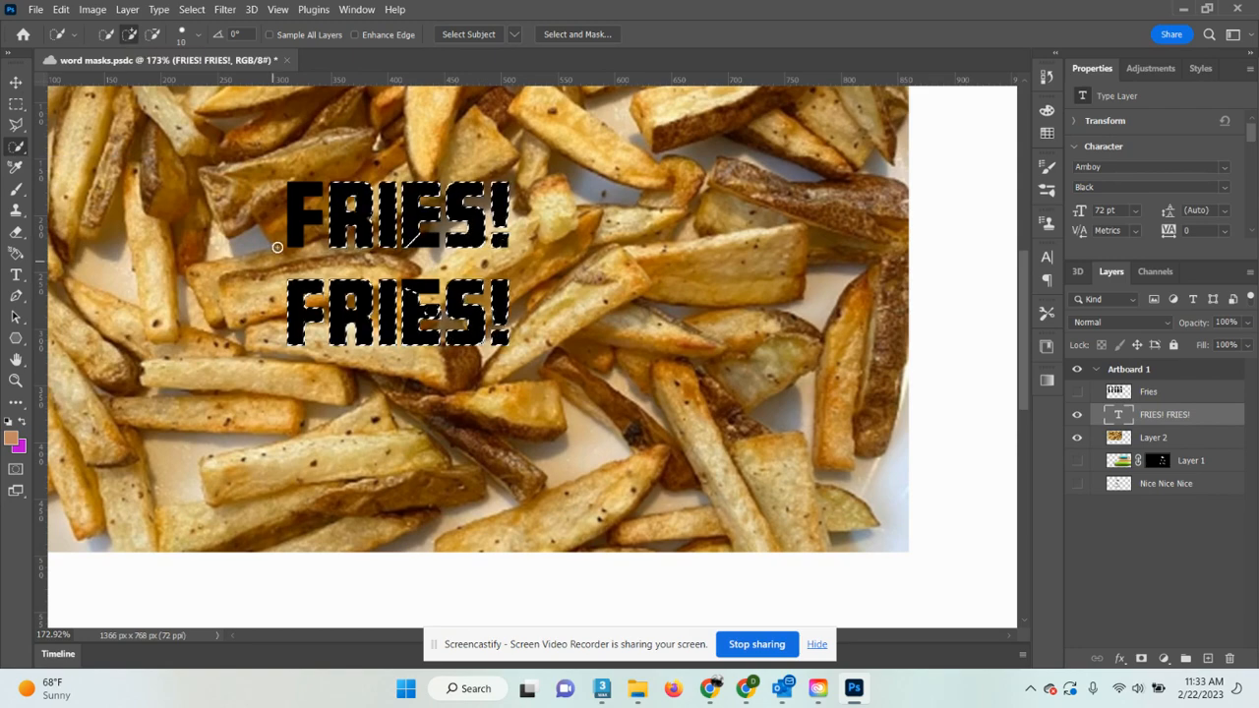
Add the missed letter parts with Quick Selection until both FRIES! lines are fully selected, undoing any stroke that spills outside.
scroll(292, 223, "up", 5)
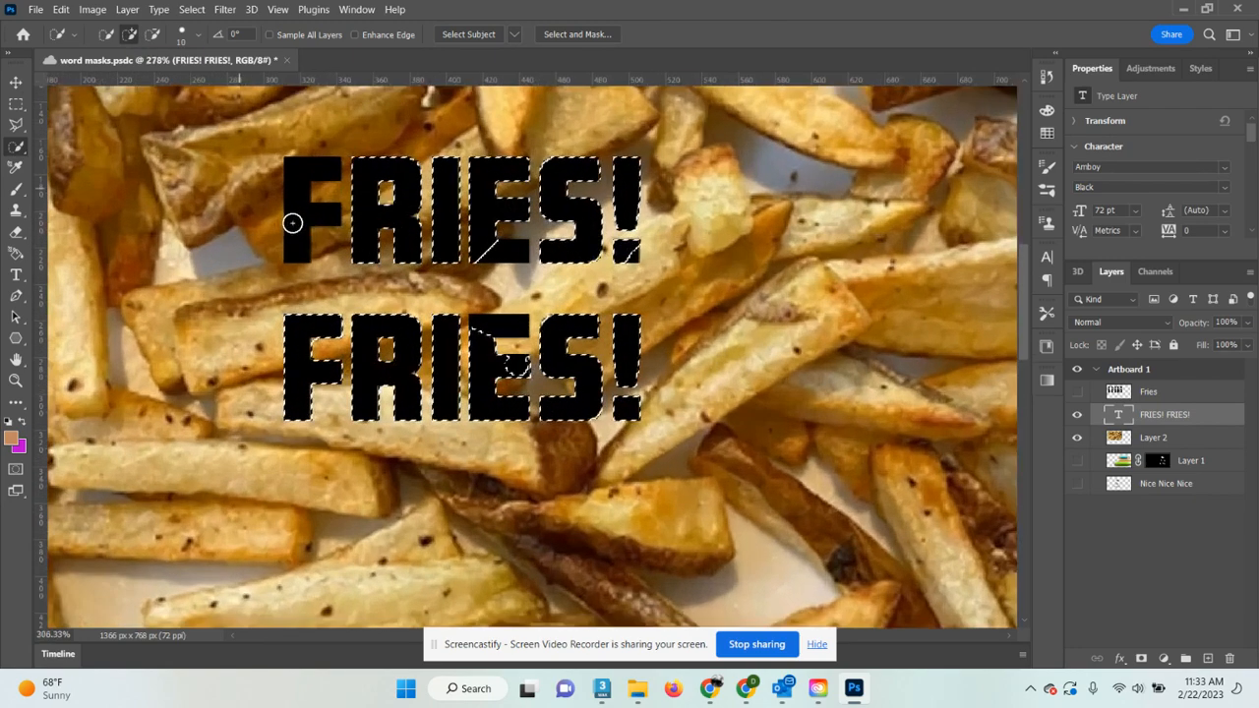
left_click(300, 167, "alt")
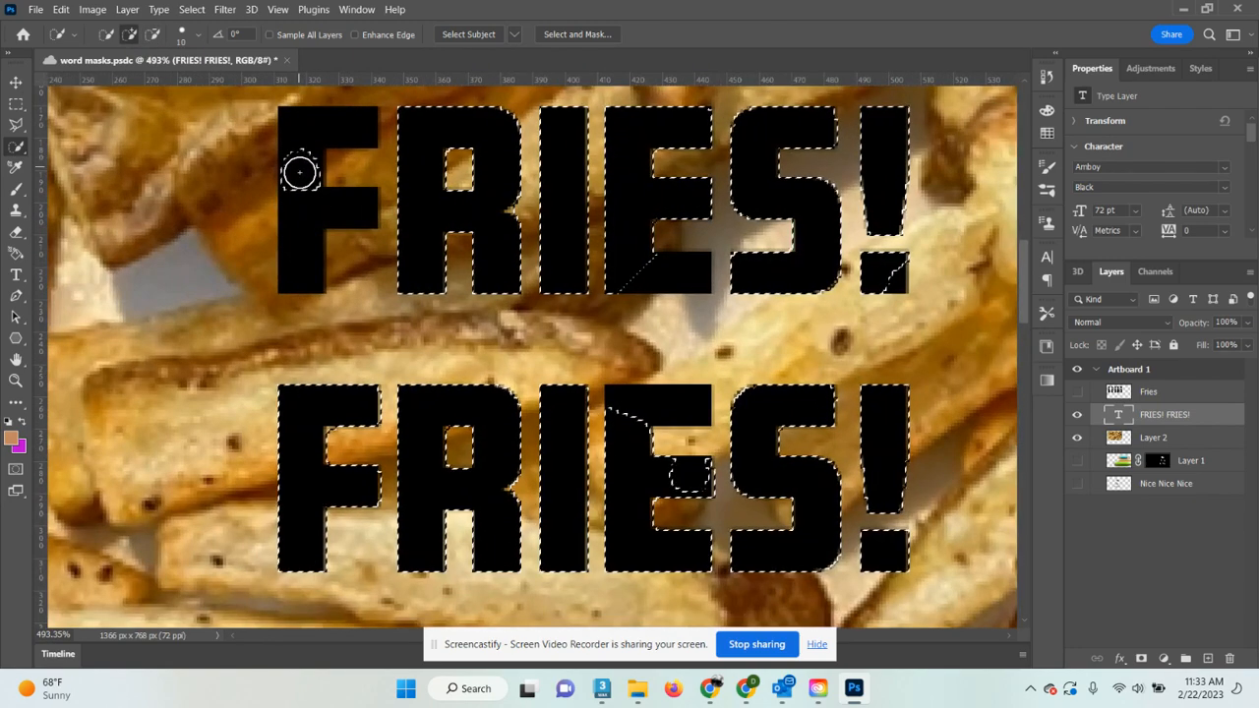
scroll(259, 228, "down", 3)
scroll(259, 228, "down", 2)
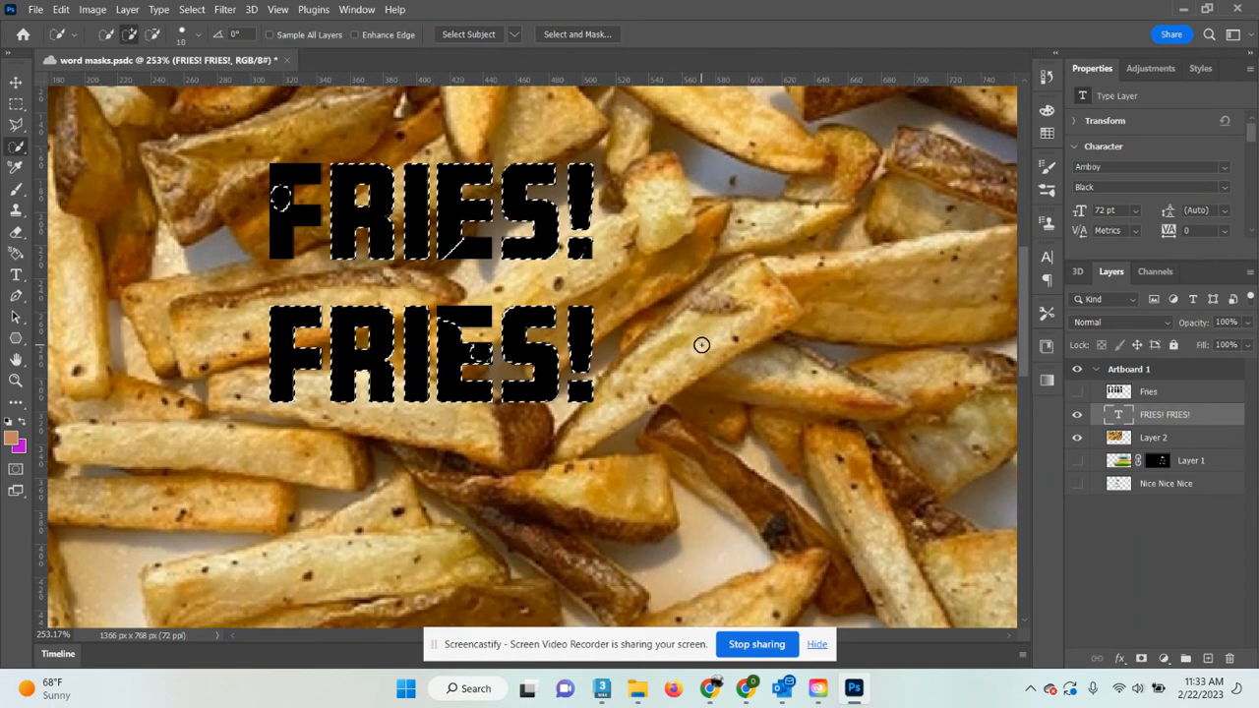
left_click_drag(199, 110, 245, 175)
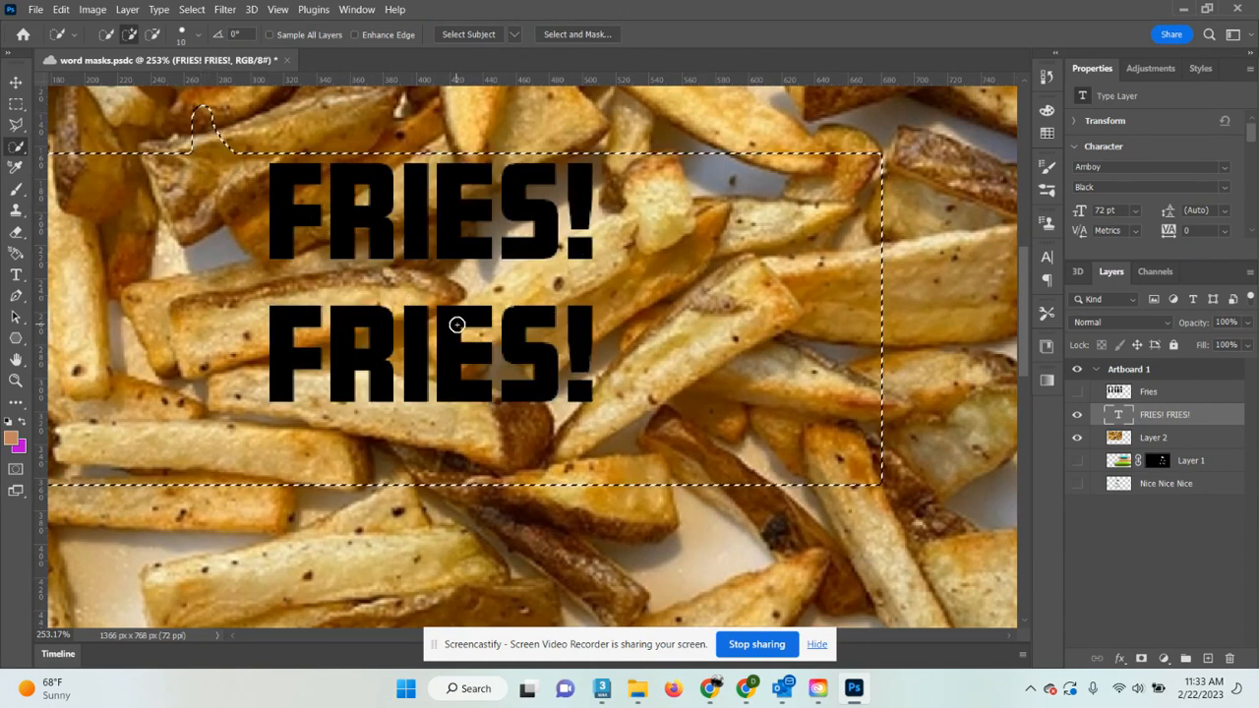
key("ctrl+z")
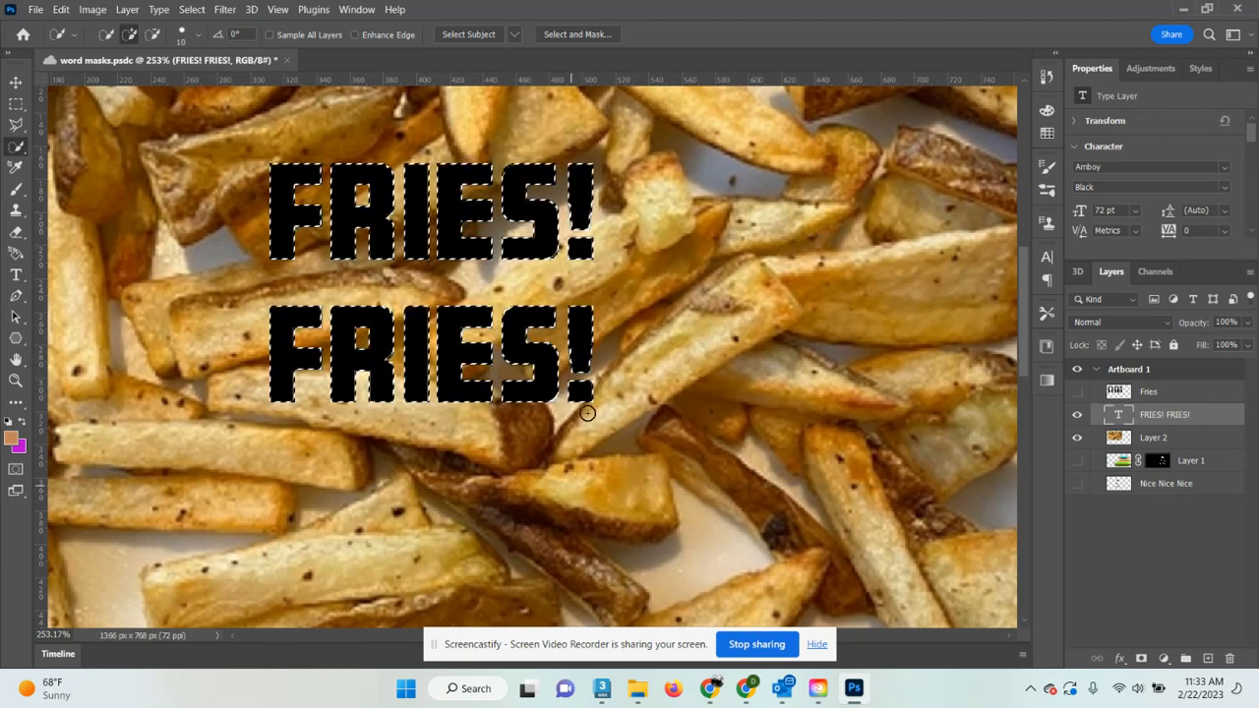
scroll(595, 395, "down", 3)
left_click_drag(610, 231, 645, 257)
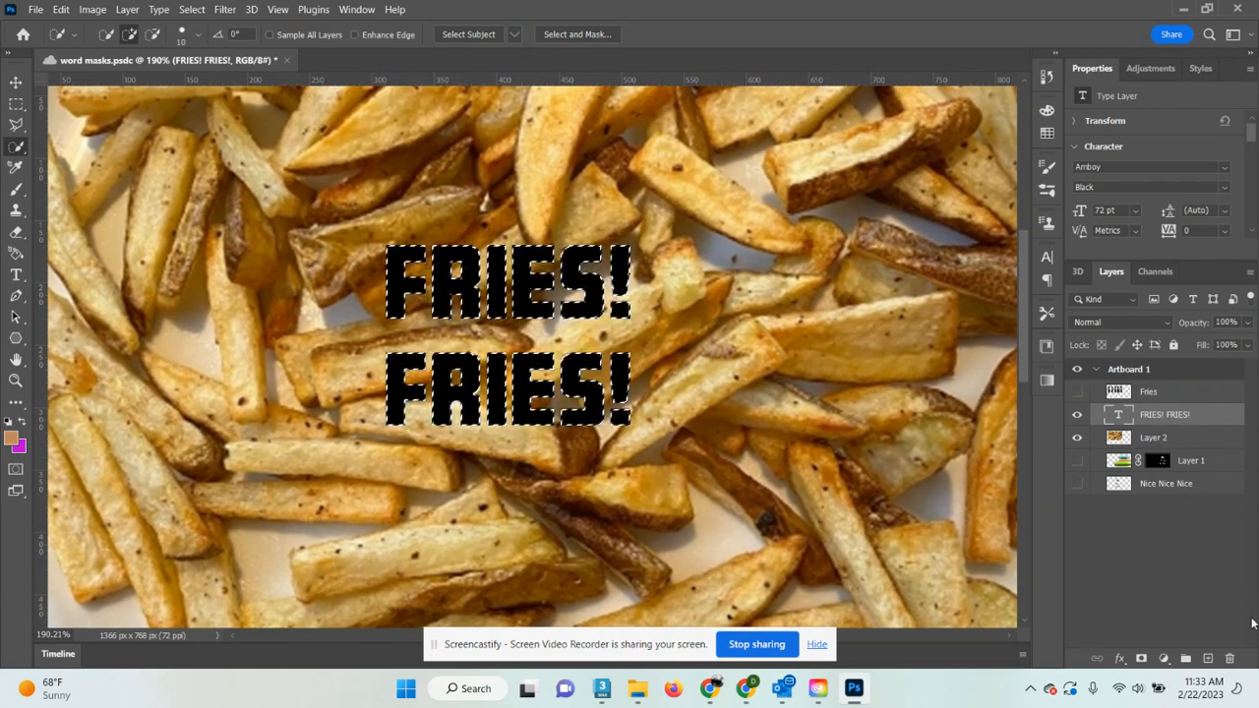
Create a layer mask from the lettering selection and transfer it from the text layer to the fries photo on Layer 2.
left_click(1141, 657)
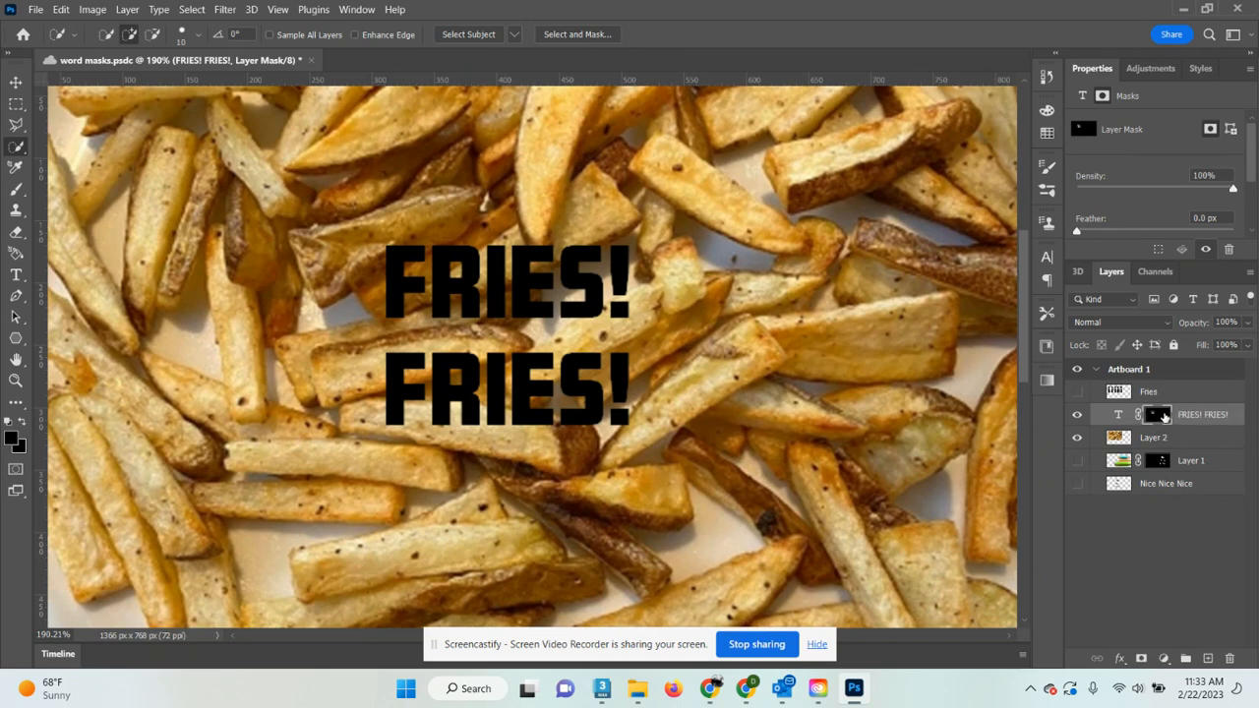
left_click_drag(1164, 416, 1157, 441)
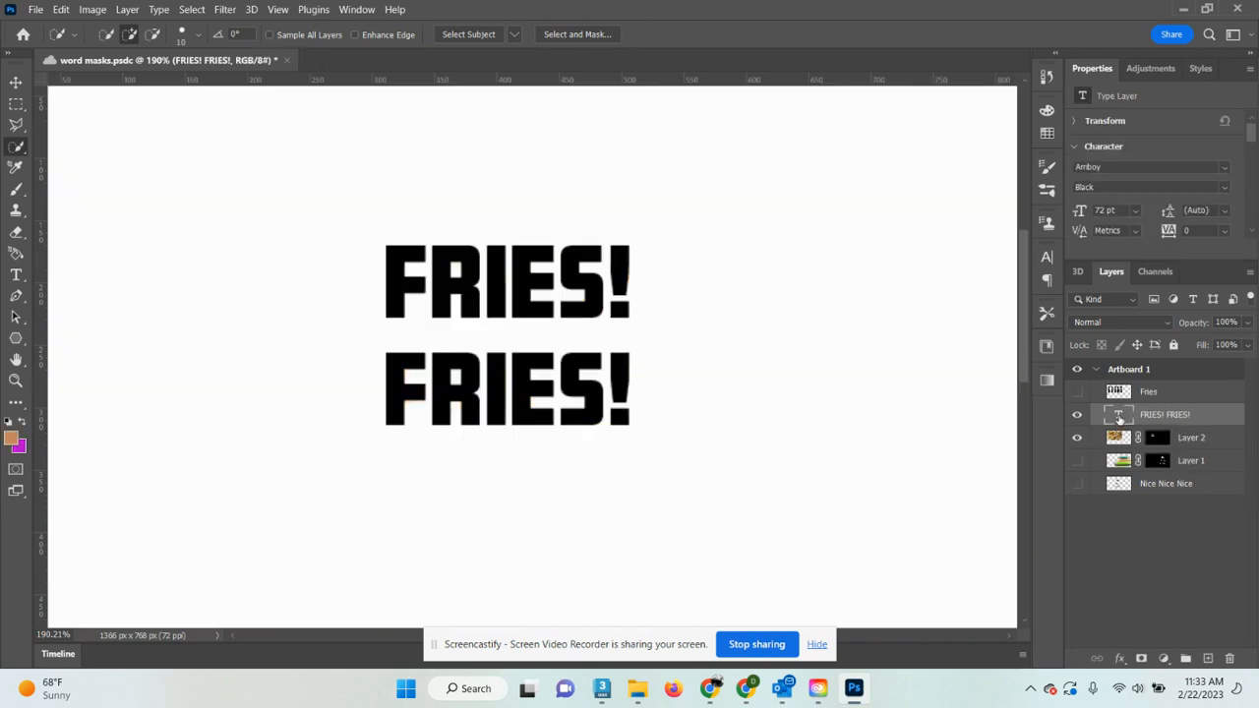
Toggle the FRIES! text layer's visibility to compare the black text with the masked fries photo, and inspect Layer 2's mask.
left_click(1078, 415)
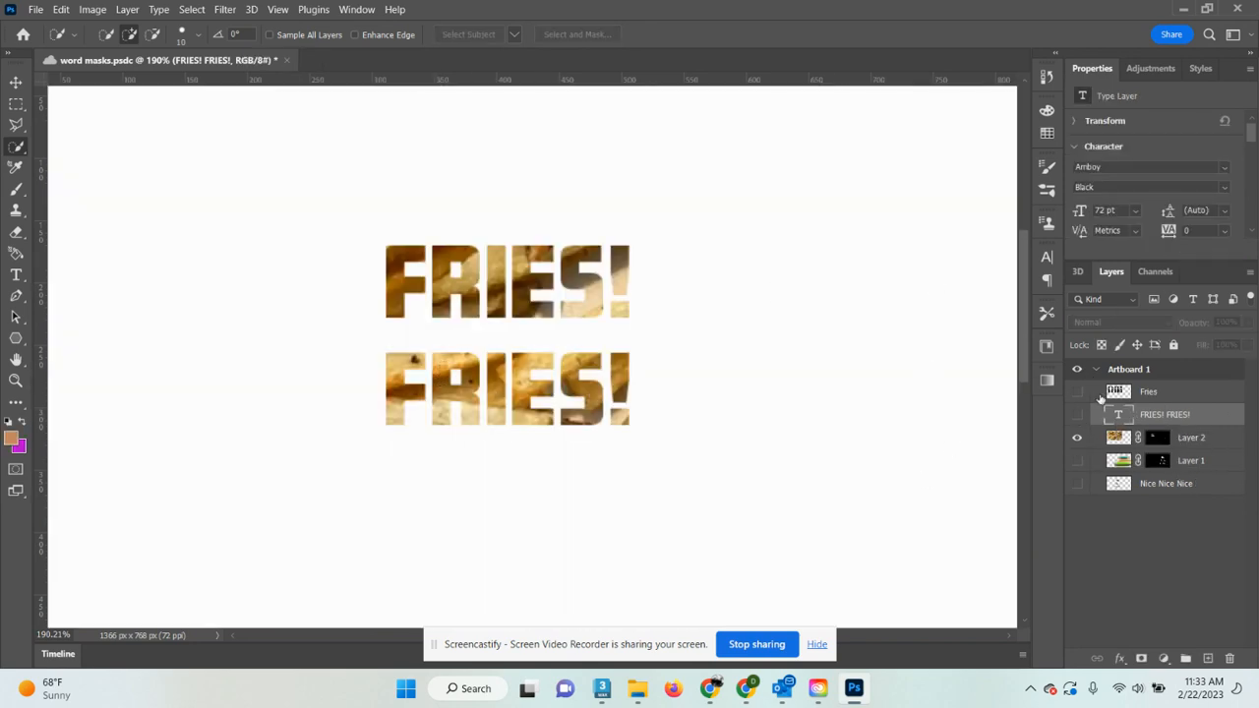
left_click(1077, 414)
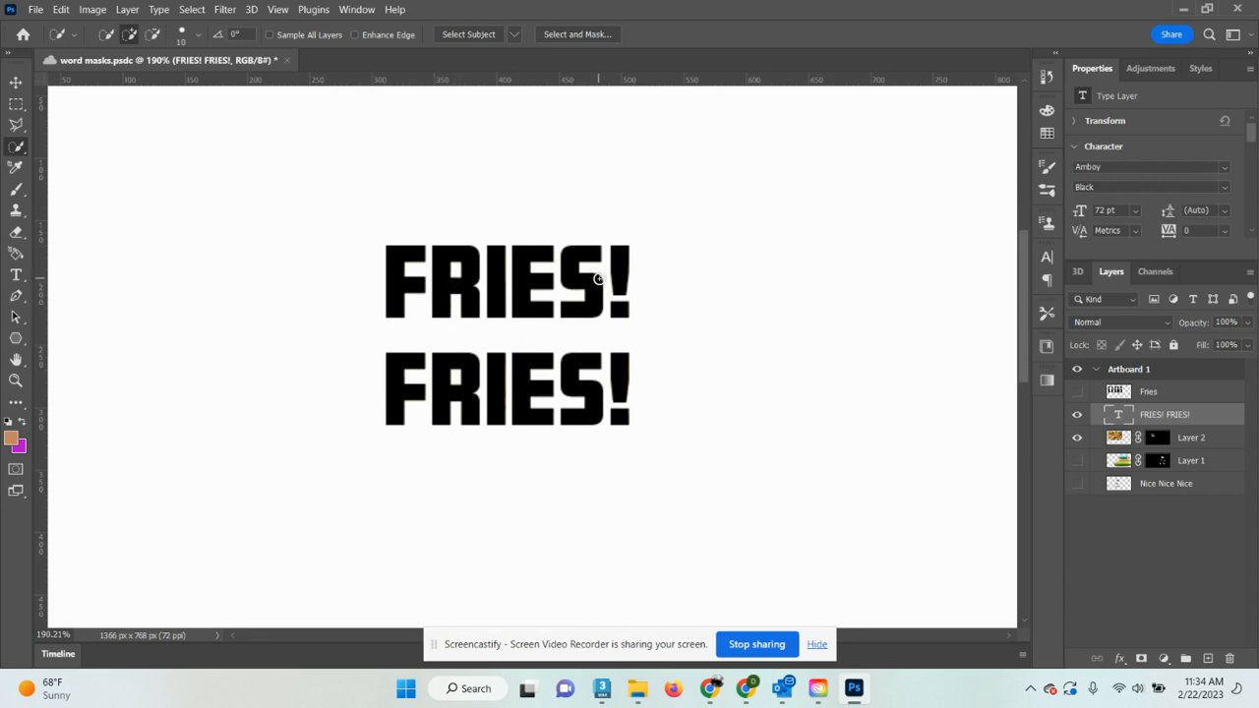
left_click(1077, 414)
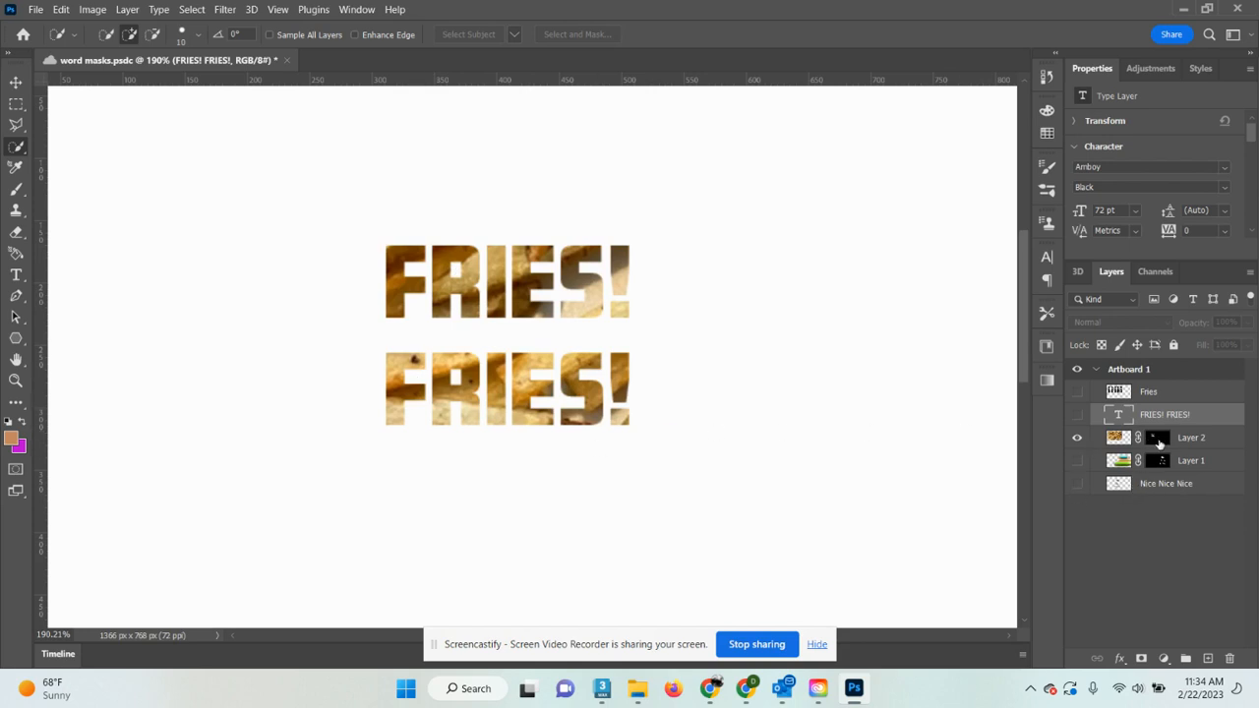
left_click(1159, 439)
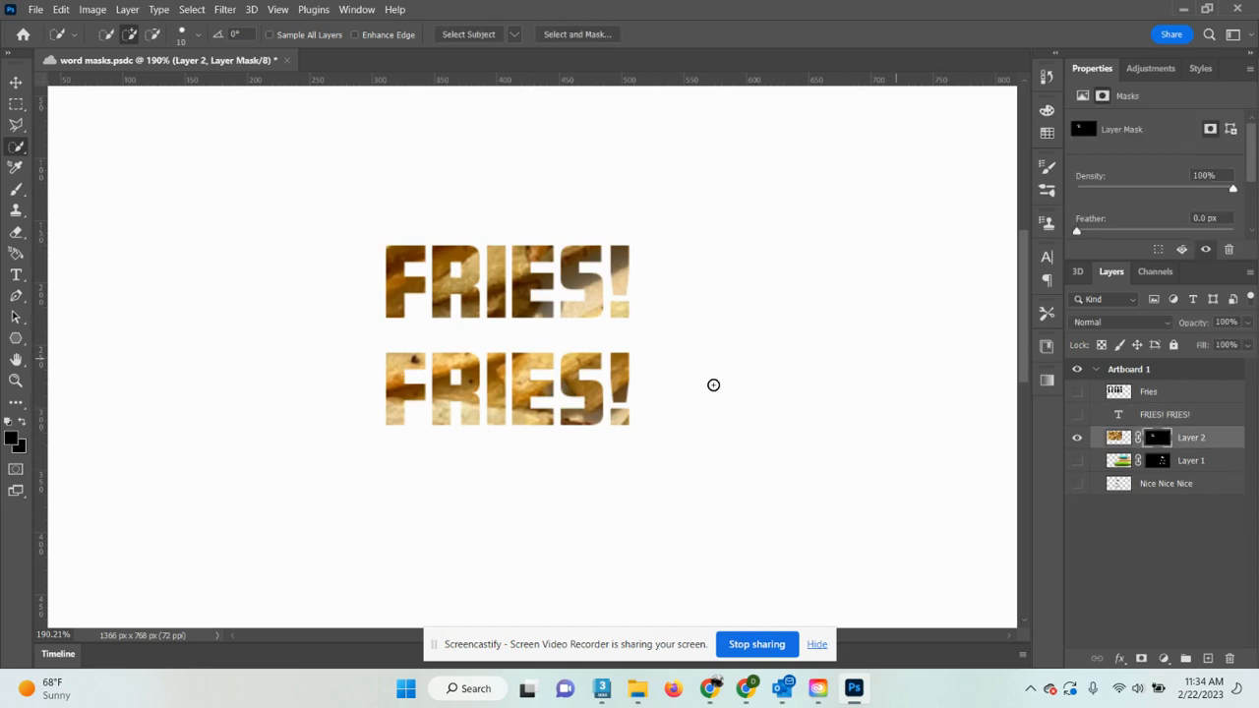
scroll(630, 281, "down", 2)
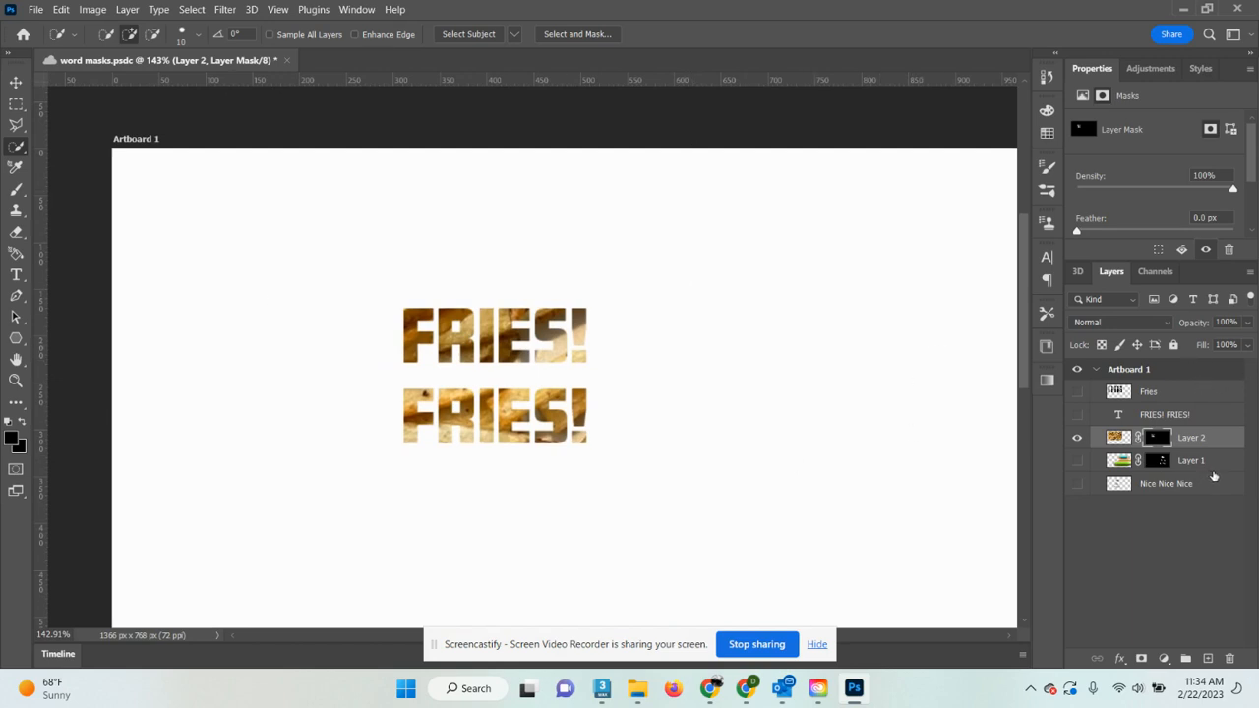
Show the FRIES! text layer again and try to select its lettering with the Type tool.
left_click(1168, 416)
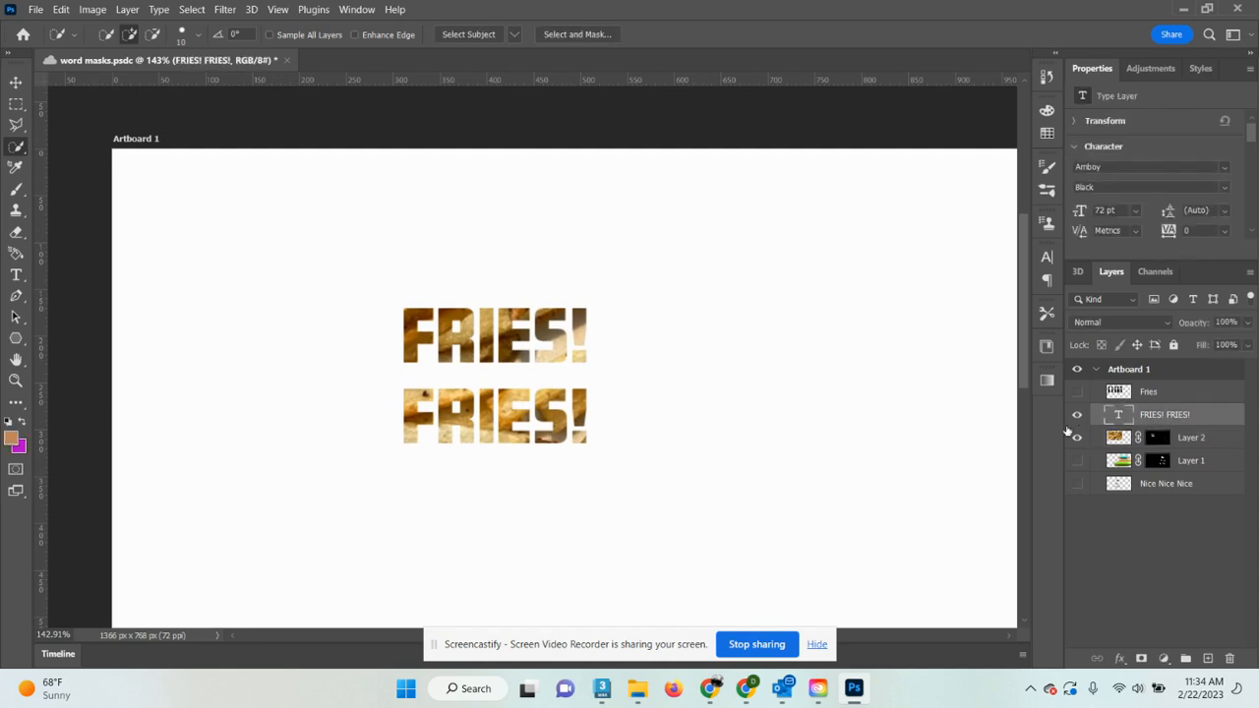
left_click(1076, 414)
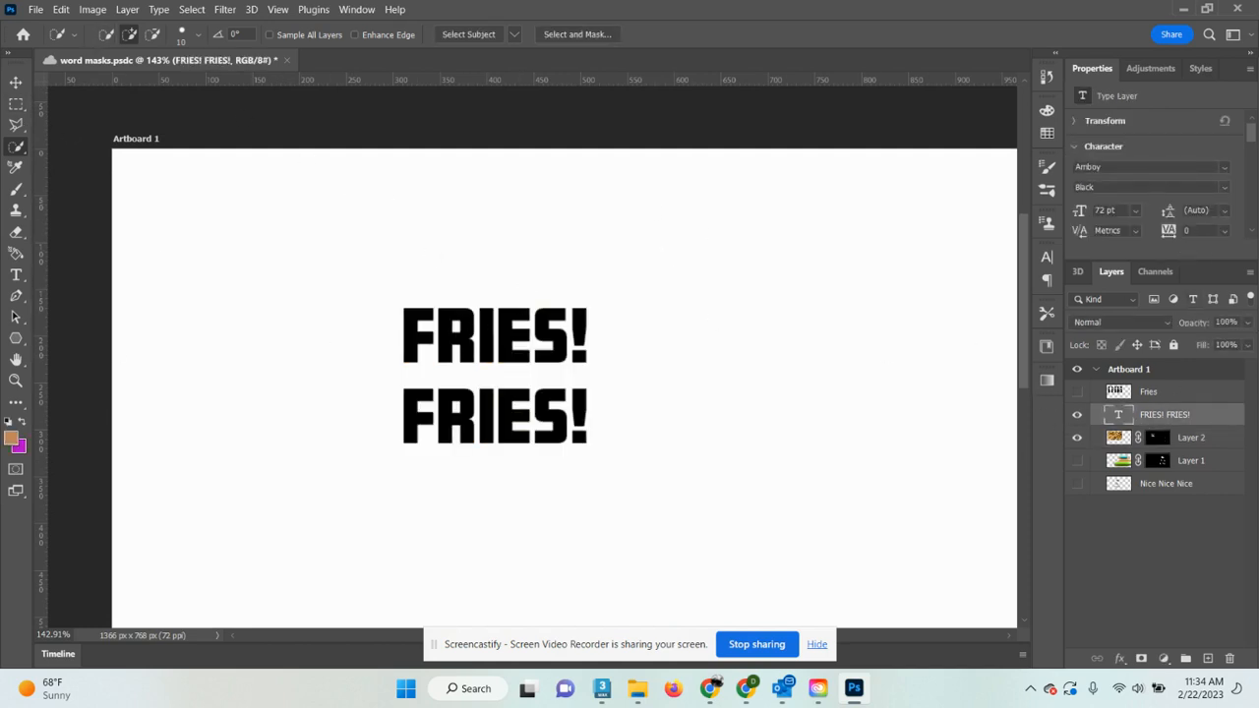
left_click(15, 83)
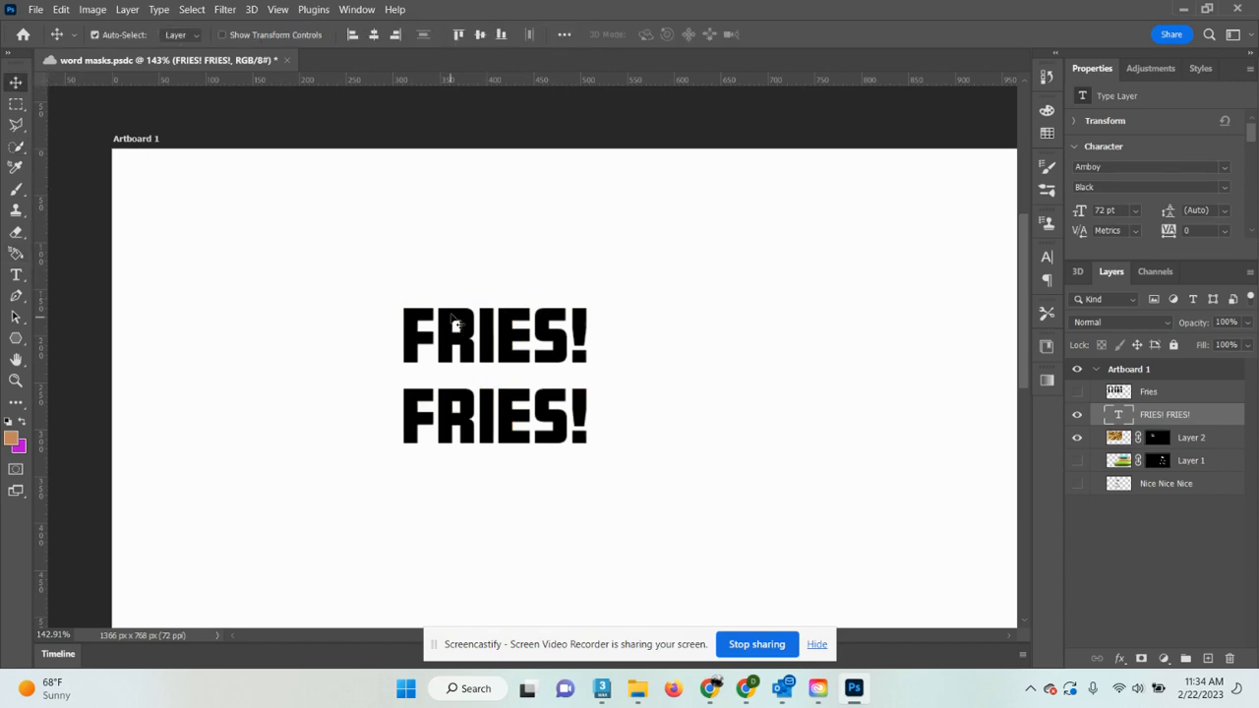
left_click(16, 275)
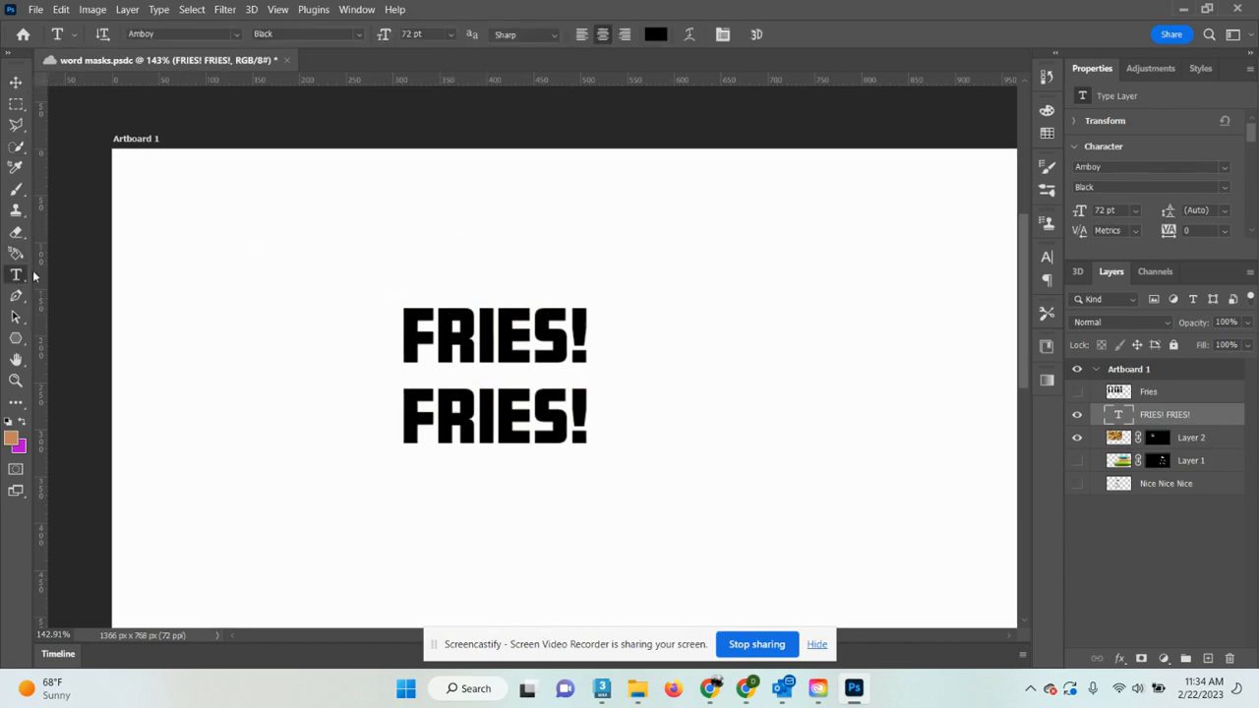
left_click(494, 339)
key("Escape")
left_click_drag(589, 423, 537, 411)
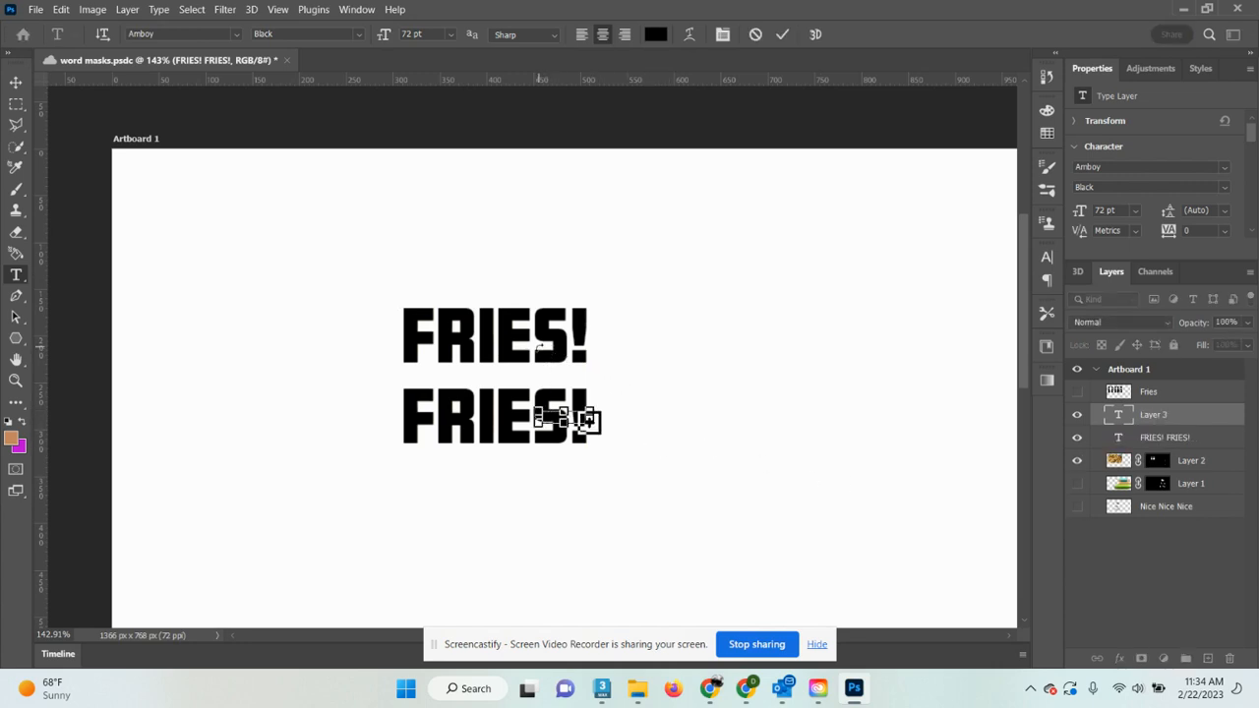
left_click(273, 189)
Set the font size of both FRIES! lines to 160 pt.
left_click(586, 413)
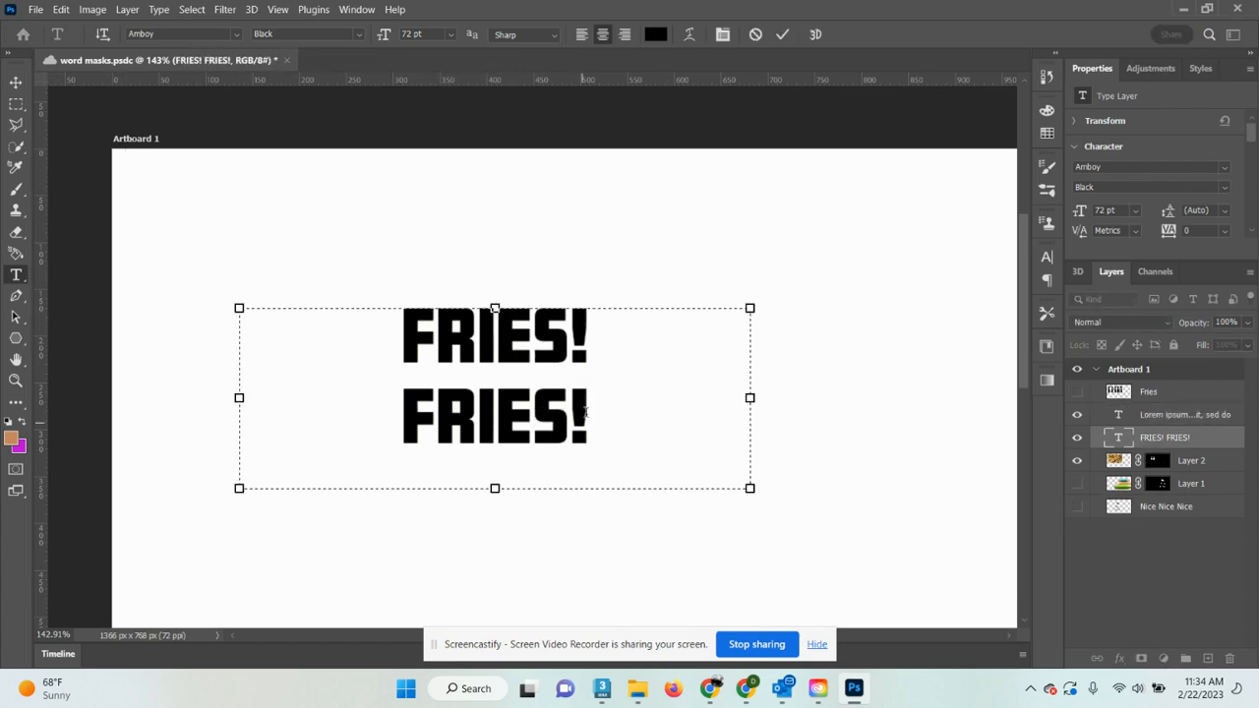
left_click_drag(538, 407, 332, 317)
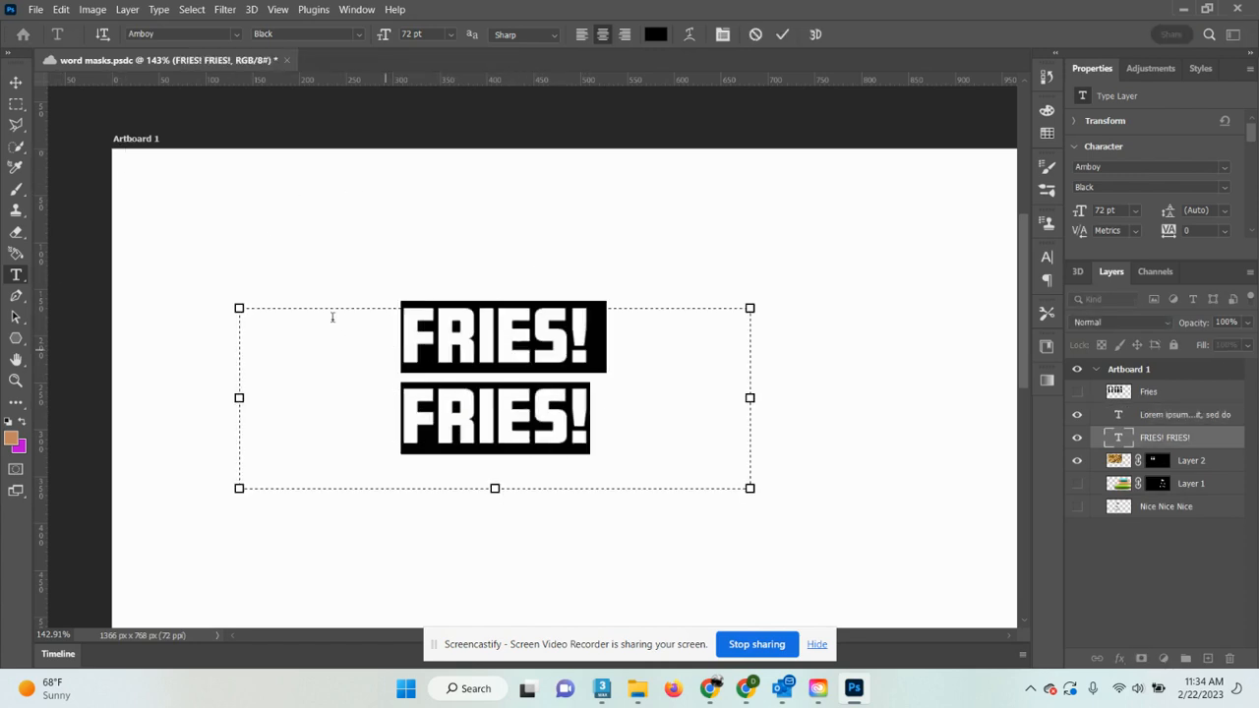
left_click(1137, 212)
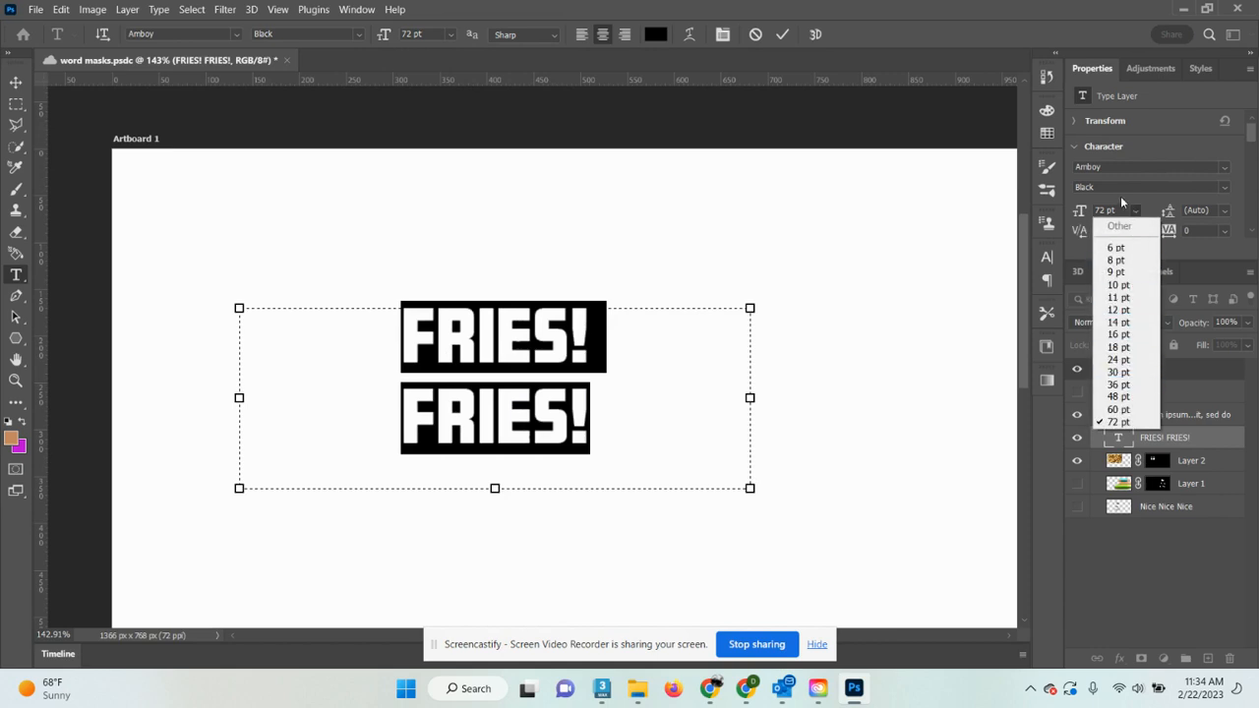
left_click(1105, 210)
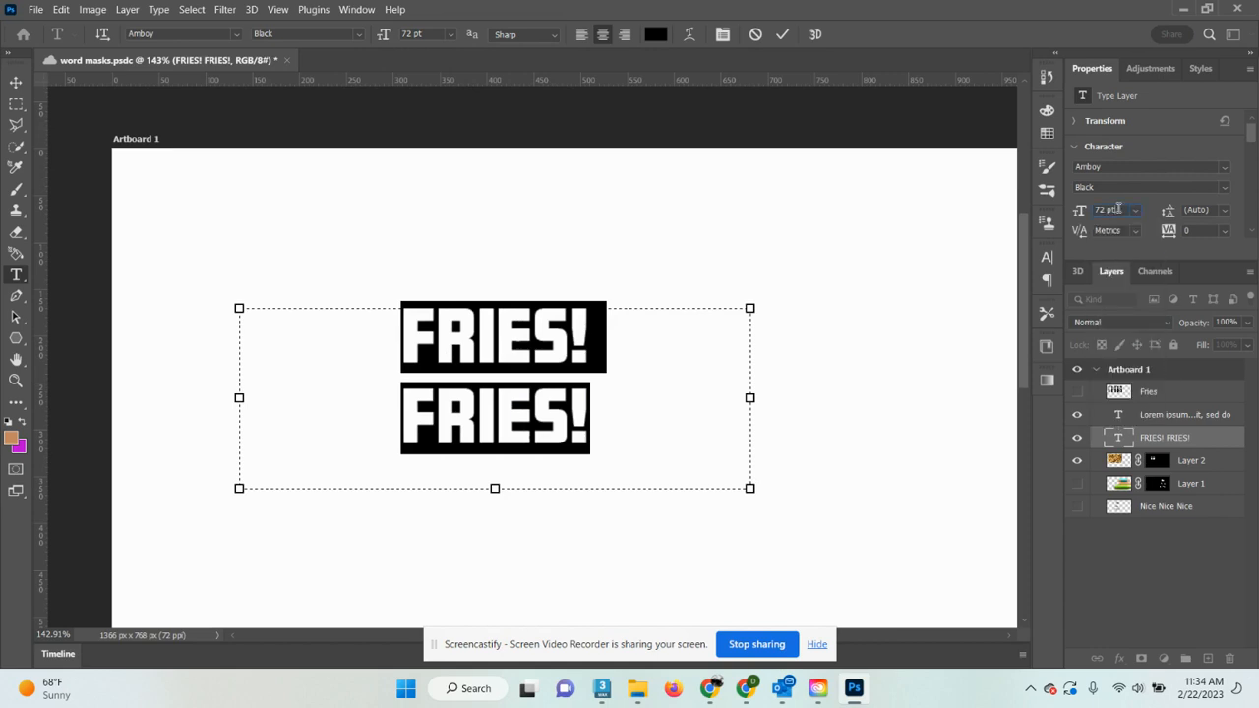
left_click(1118, 209)
type("160")
key("Return")
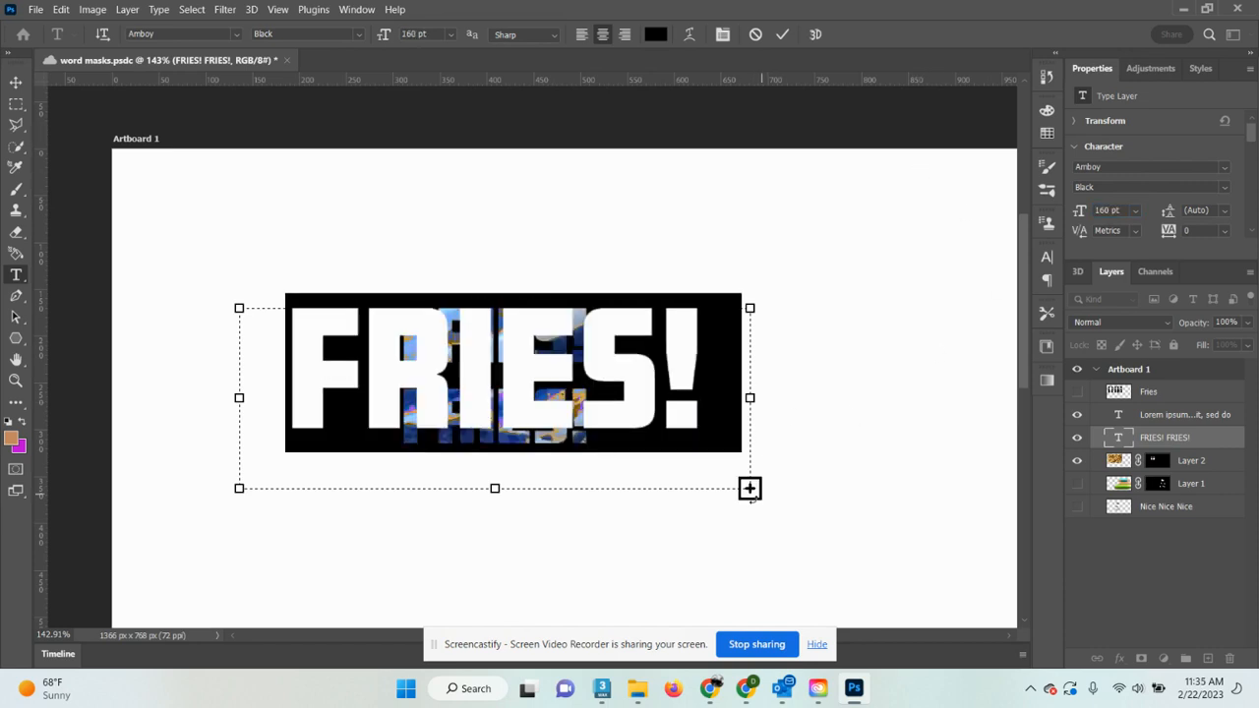
Enlarge the text box to fit both FRIES! lines and move the text toward the artboard's upper left.
left_click_drag(750, 487, 878, 613)
left_click(16, 82)
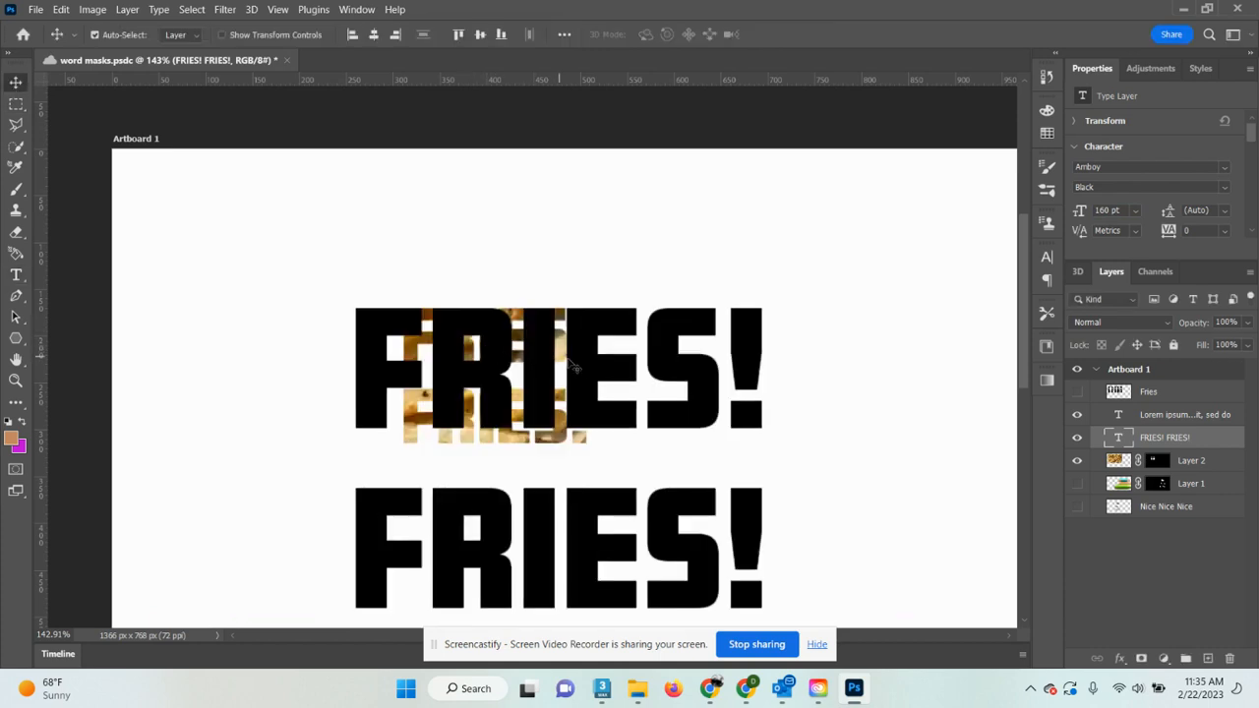
left_click_drag(577, 345, 486, 238)
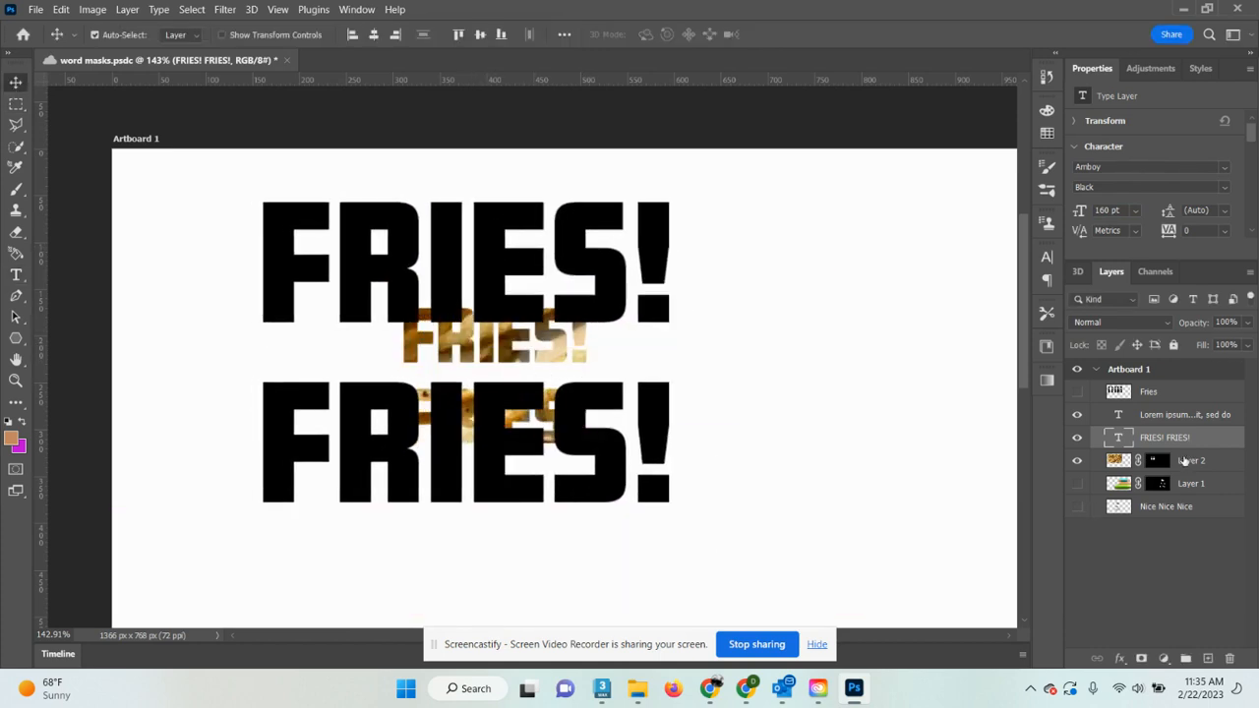
Delete the old layer mask from the fries photo on Layer 2.
left_click(1196, 466)
left_click(1166, 464)
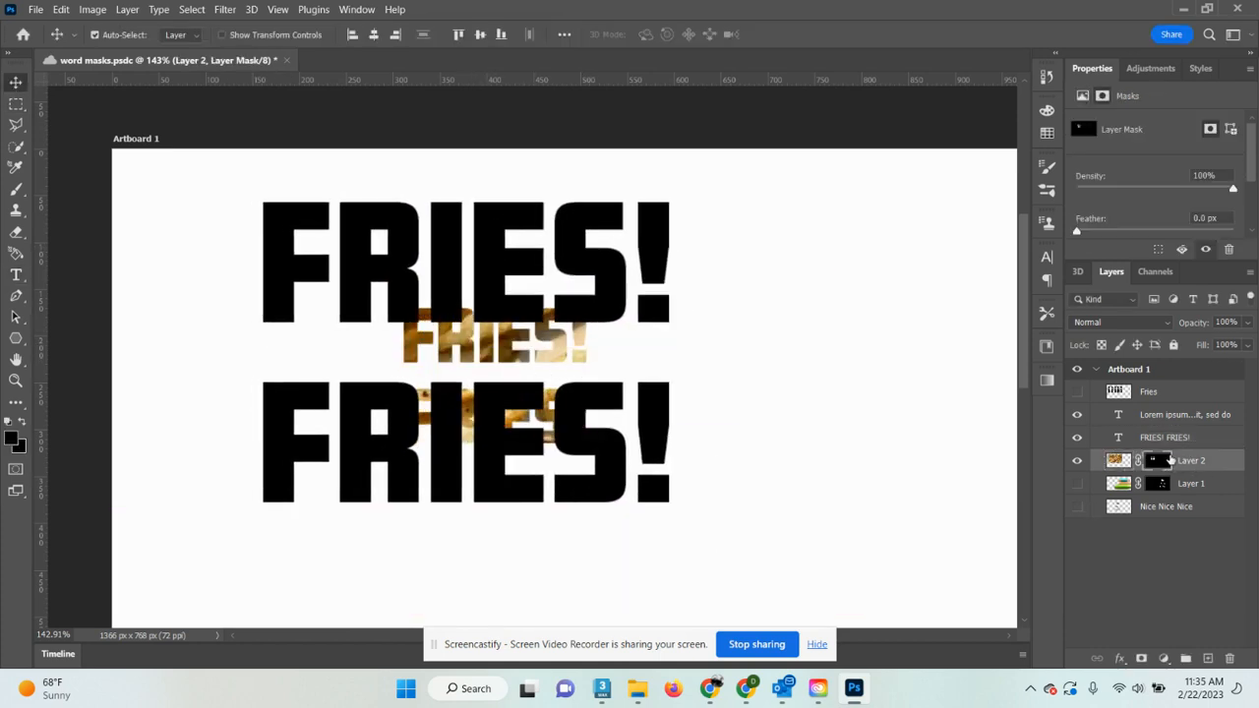
right_click(1166, 464)
left_click(1158, 488)
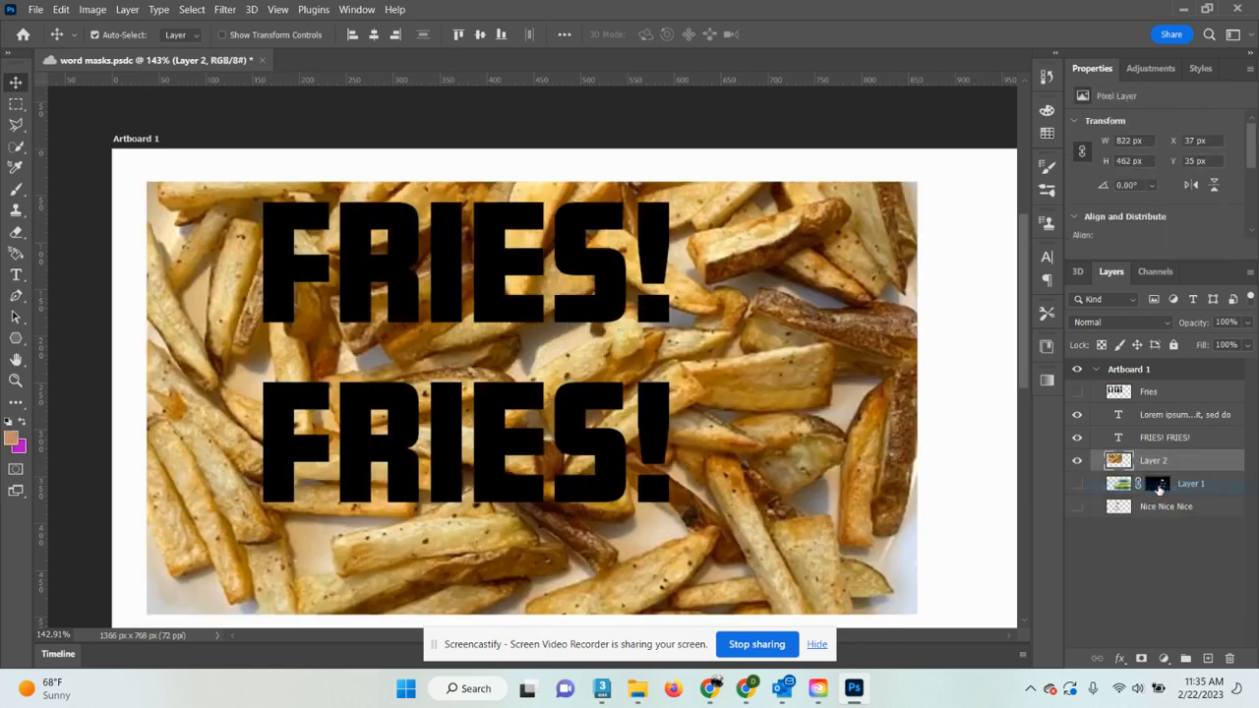
Select all the letters of both enlarged FRIES! lines on the text layer with Quick Selection.
left_click(1163, 442)
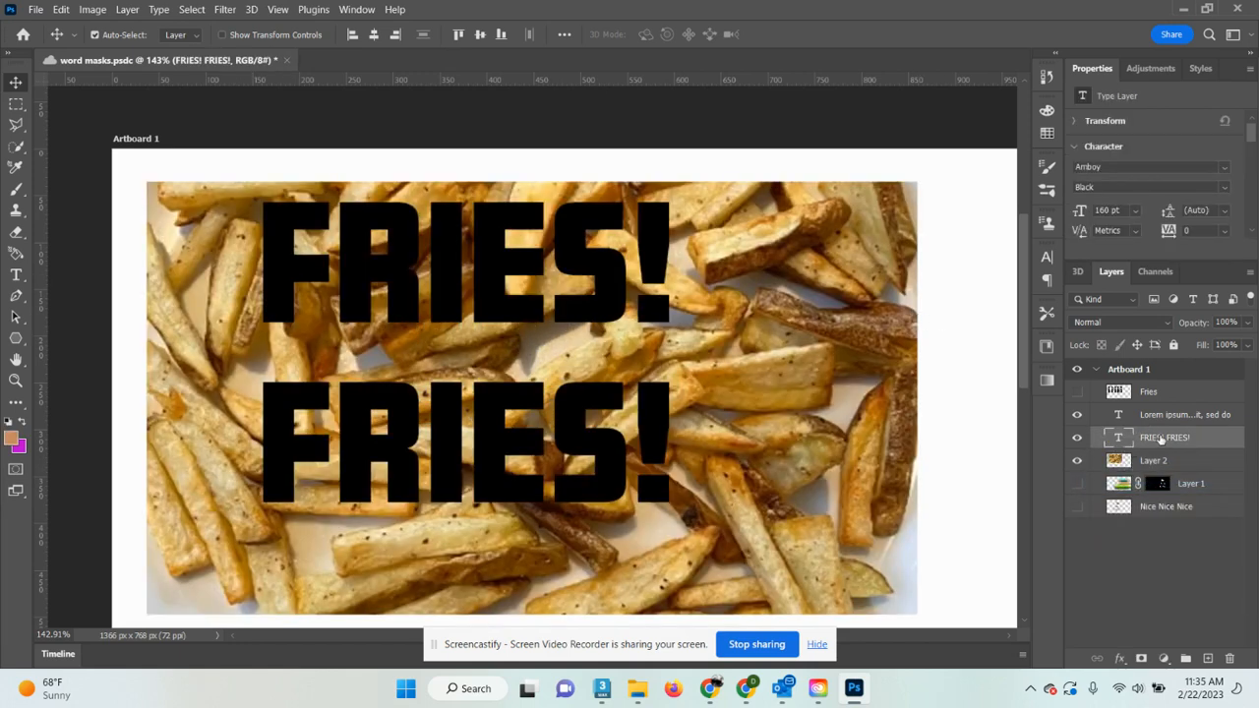
left_click(16, 147)
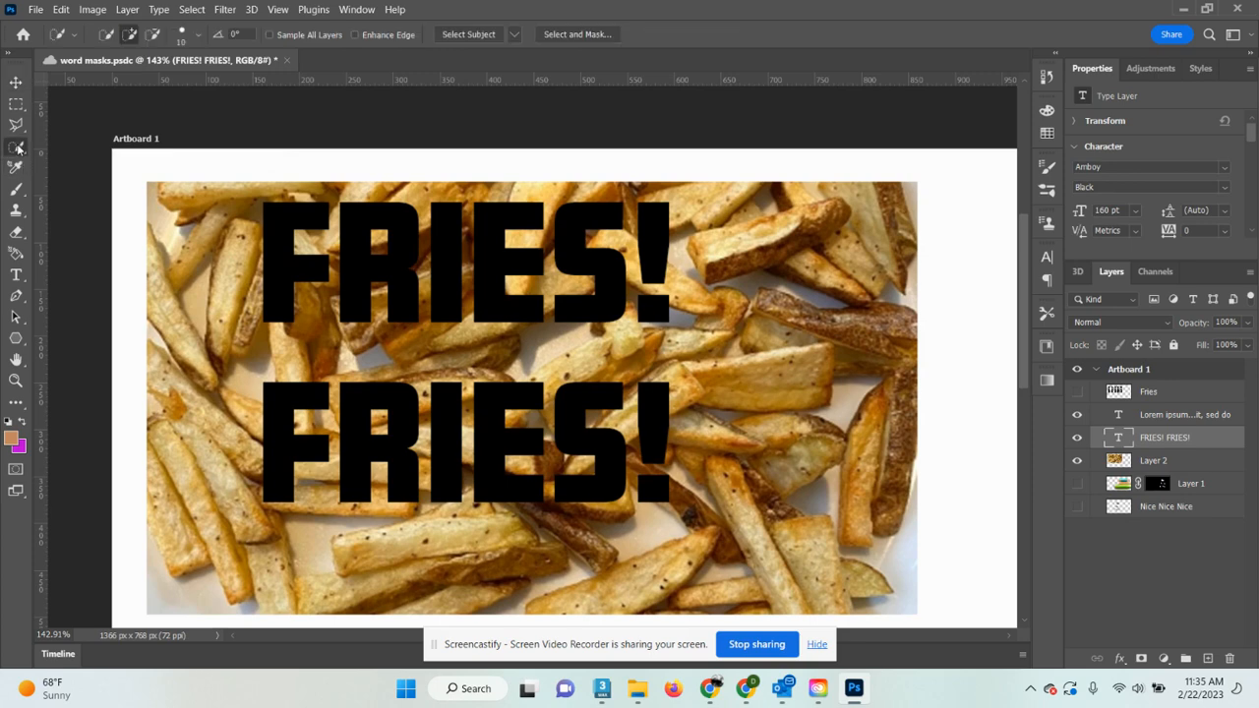
mouse_move(276, 231)
left_mouse_down()
mouse_move(567, 472)
mouse_move(645, 463)
left_mouse_up()
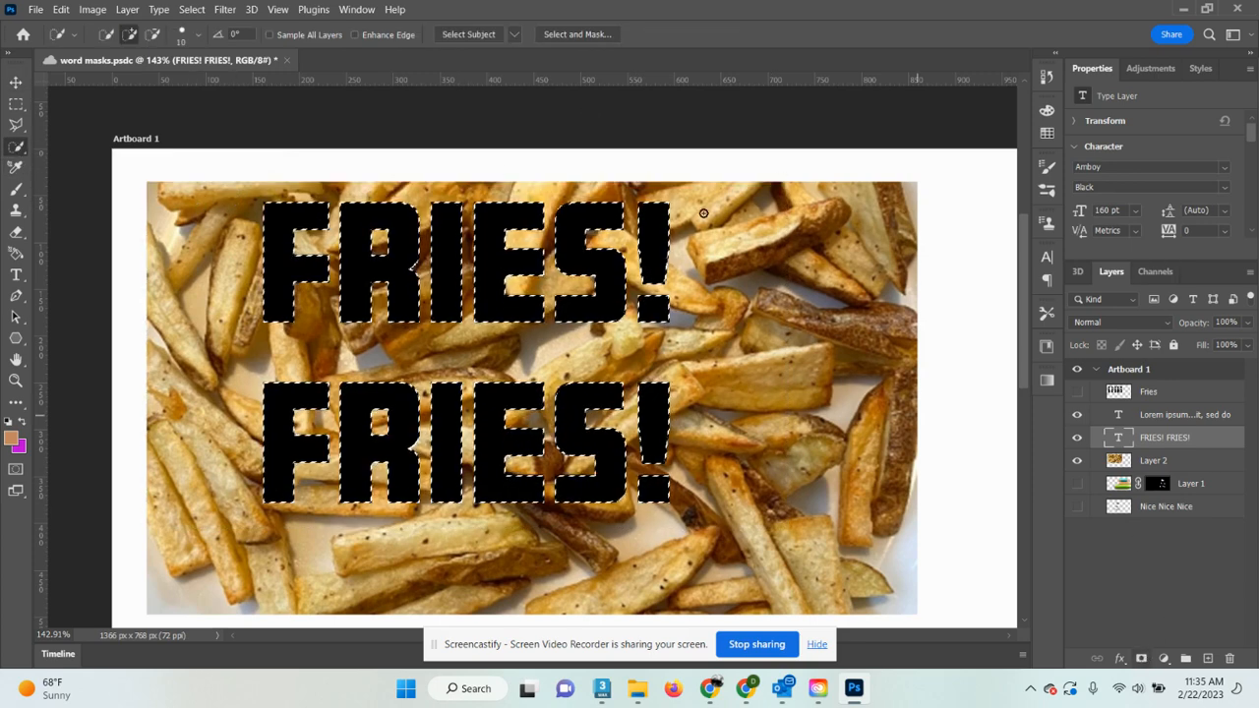
left_click(192, 10)
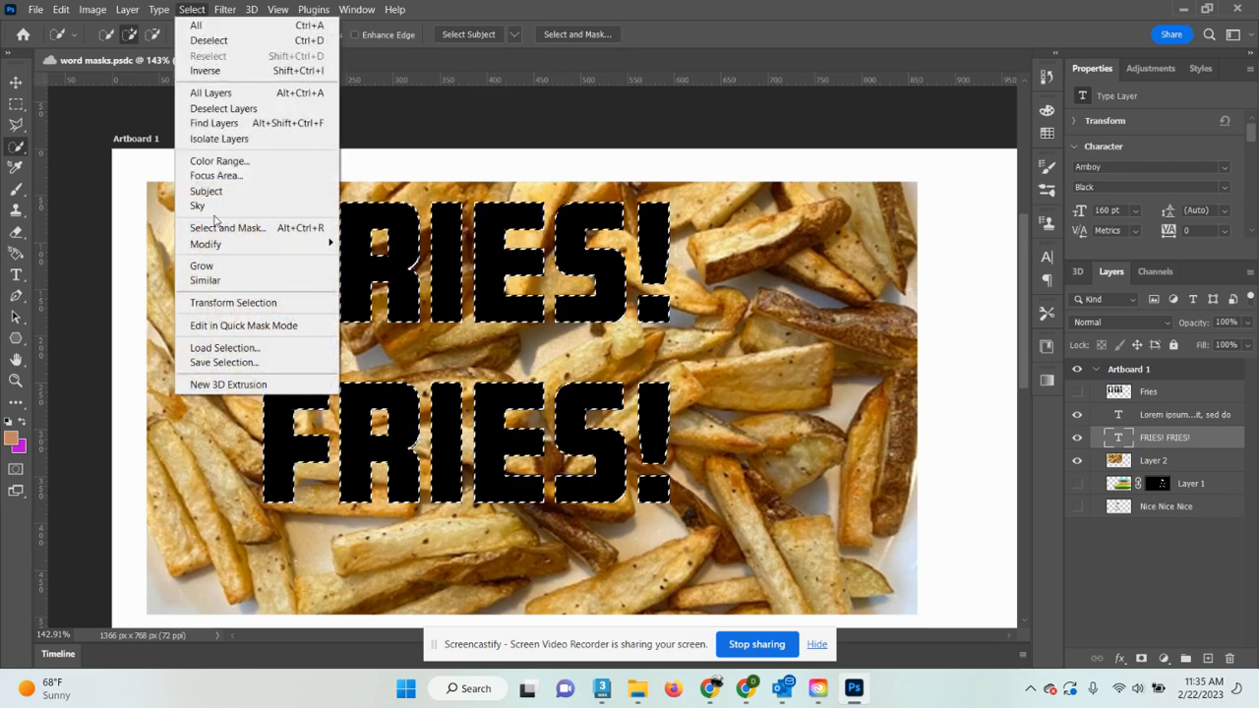
left_click(1176, 547)
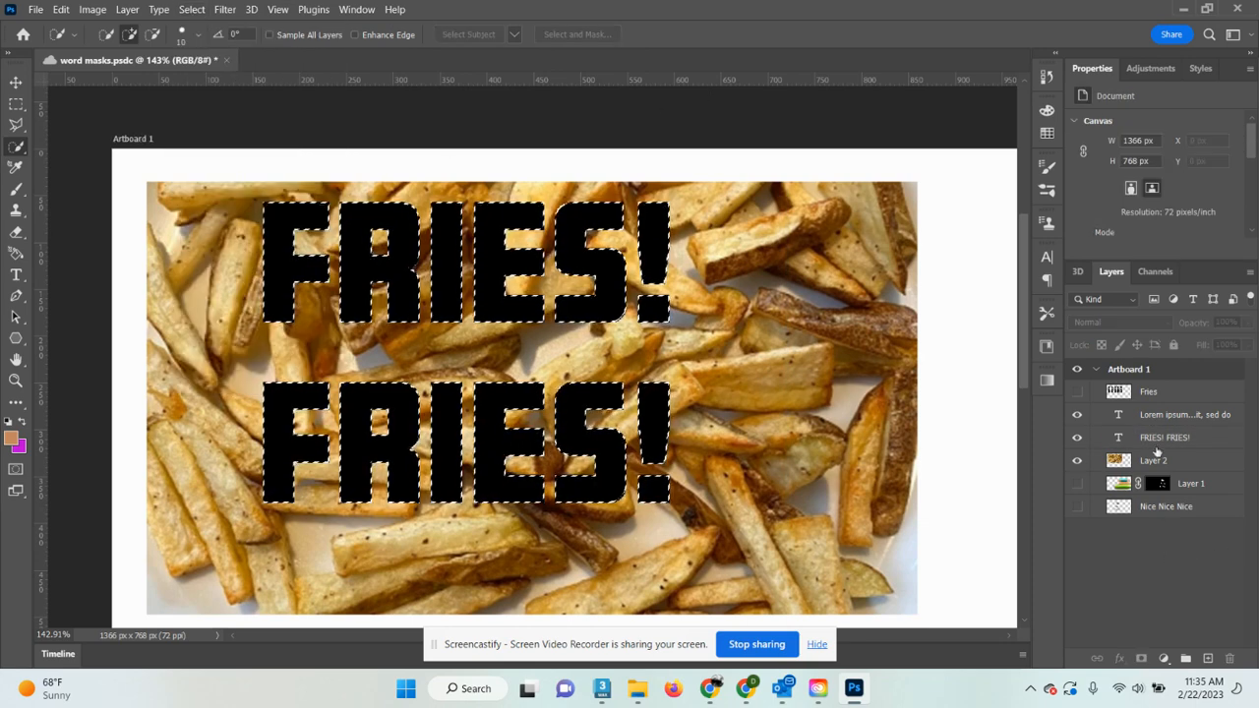
Create a layer mask from the lettering selection, transfer it to the fries photo on Layer 2, and hide the text layer.
left_click(1141, 658)
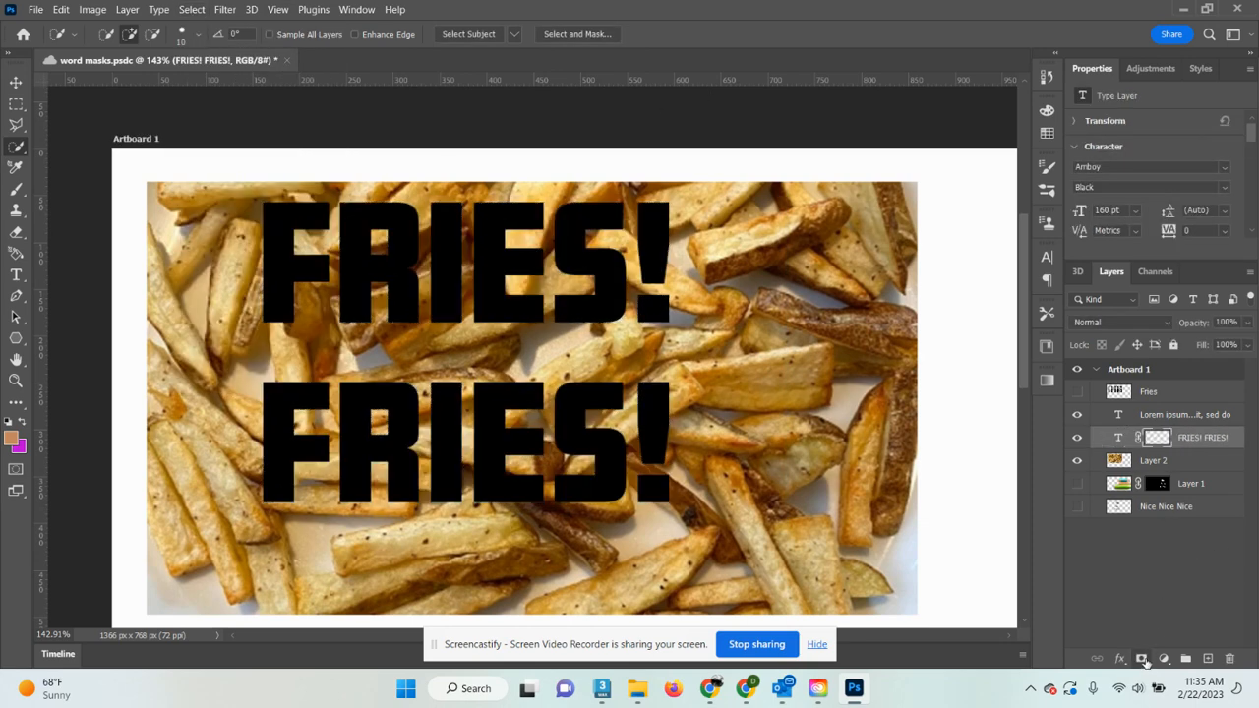
left_click_drag(1166, 437, 1113, 456)
left_click(1076, 437)
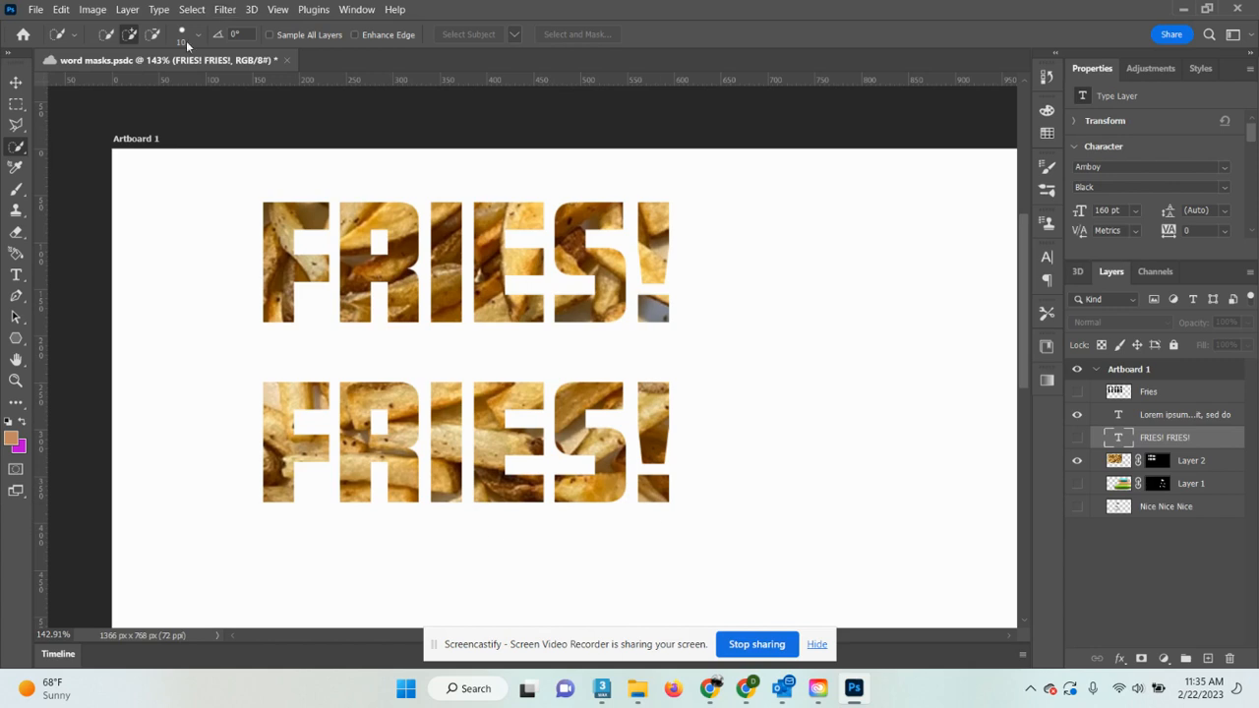
Move the masked fries photo on Layer 2 down and right to about X 114 px, Y 92 px.
left_click(16, 81)
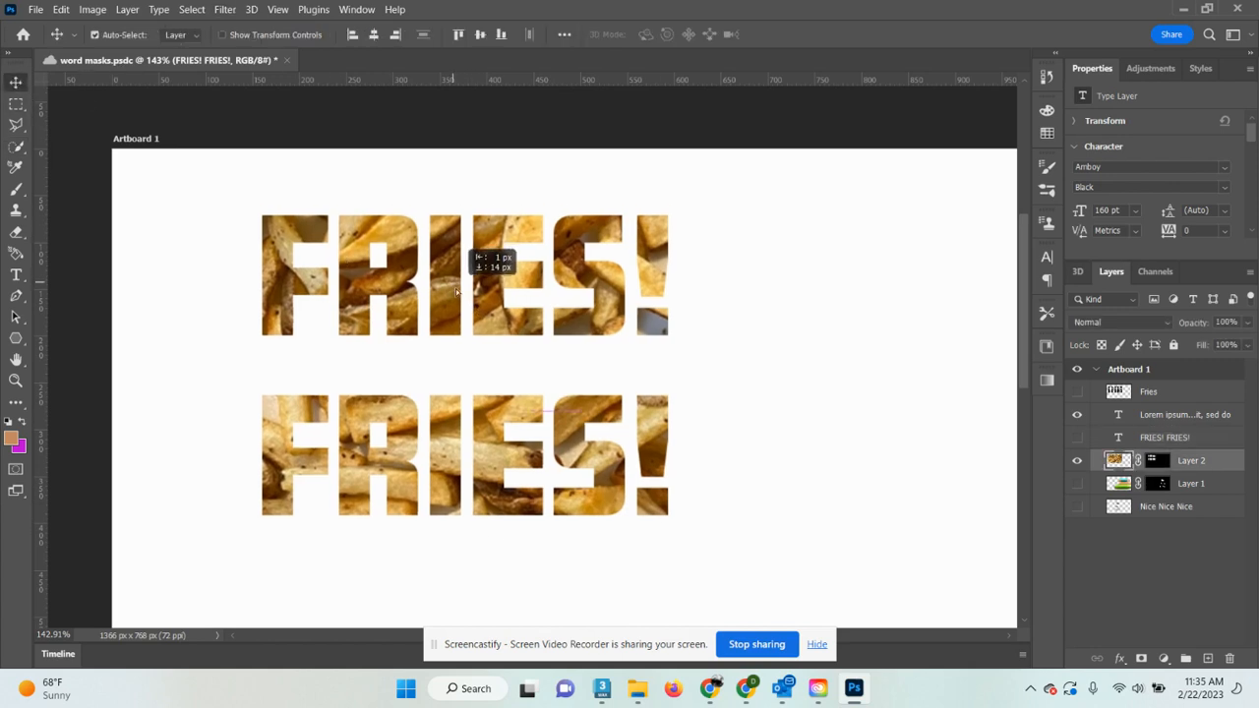
left_click_drag(482, 295, 553, 348)
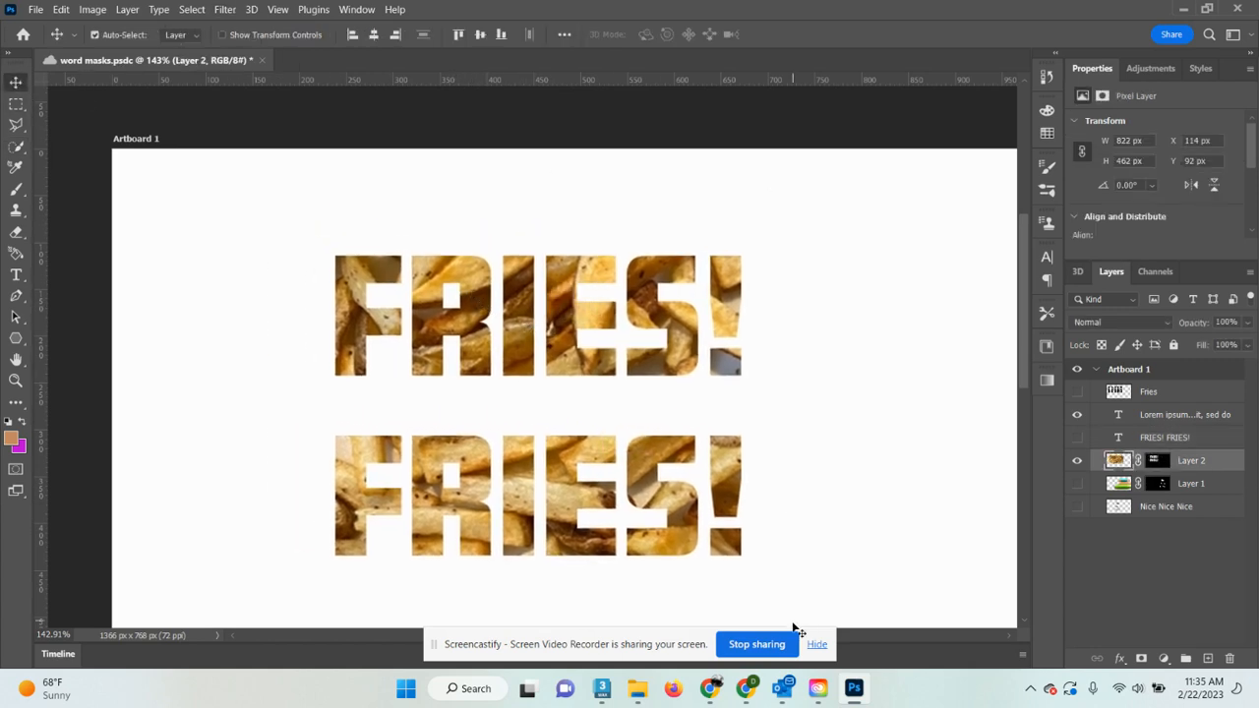